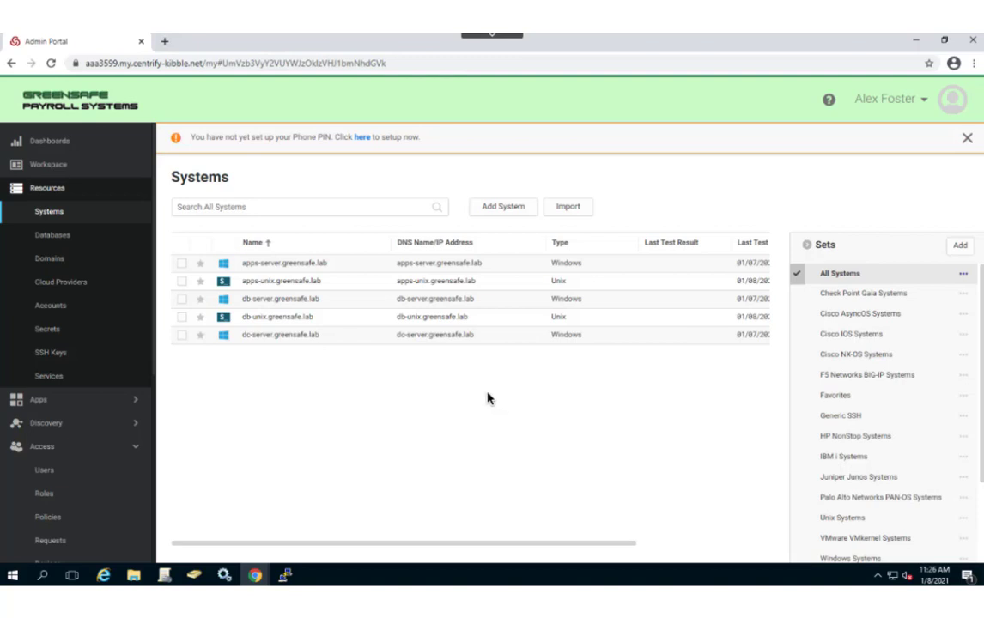
- Collapse Access in the sidebar and go to Settings > Enrollment
click(136, 456)
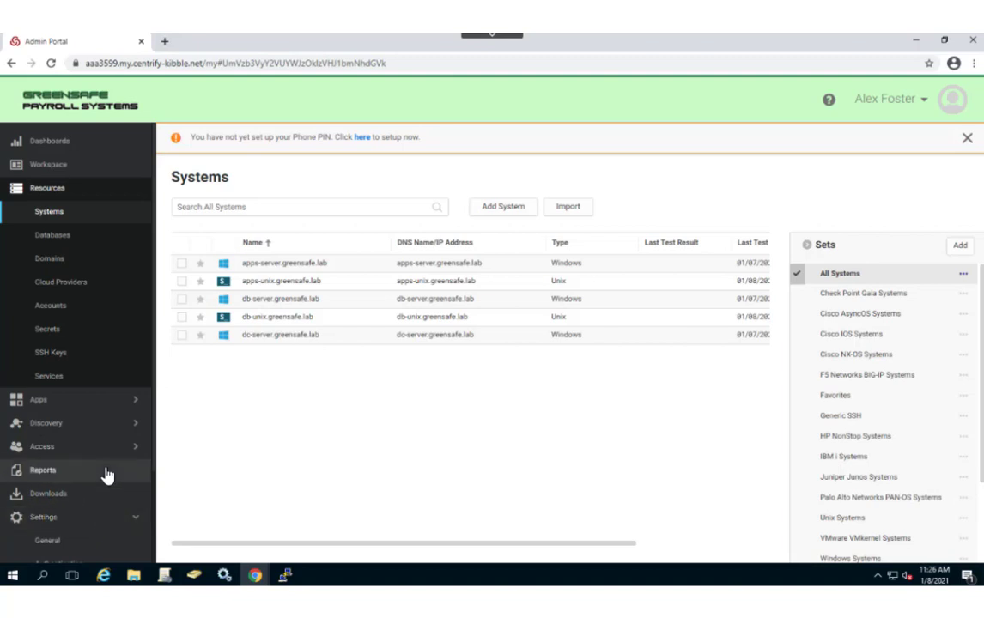
scroll(90, 445, down, 2)
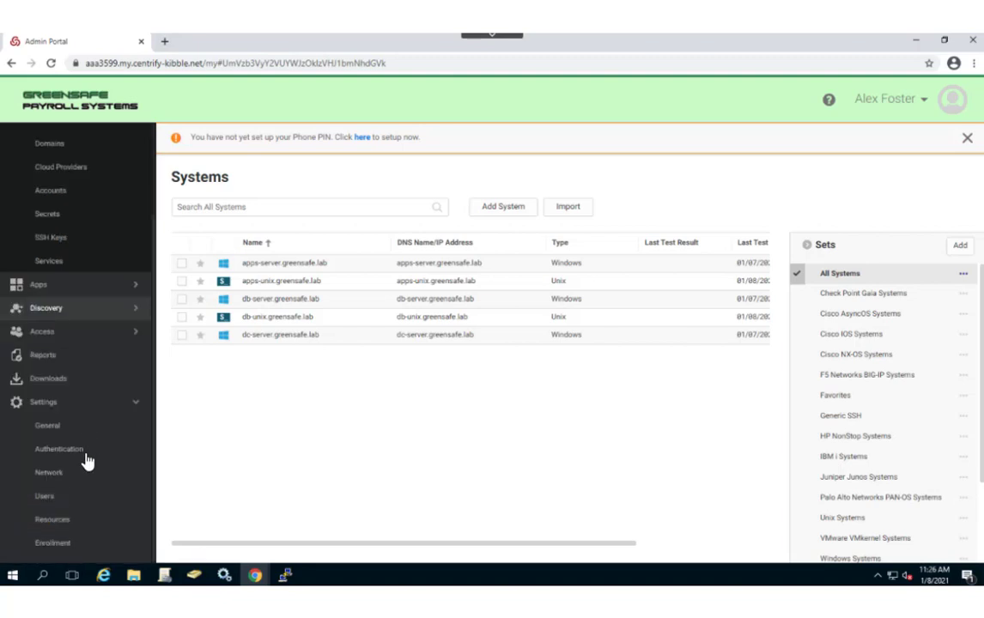
click(74, 546)
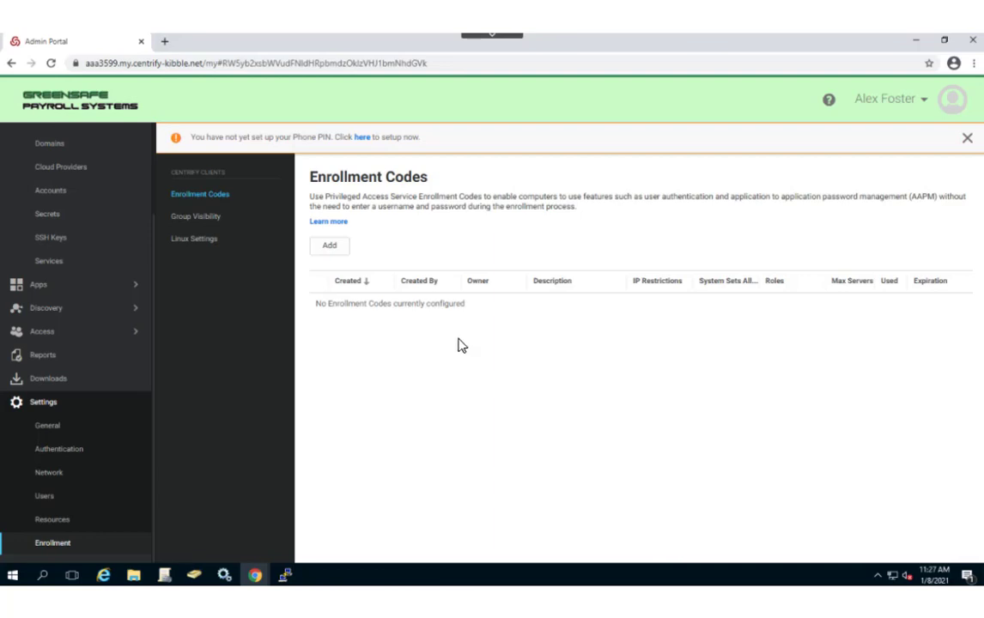
- Add an enrollment code limited to 5 servers, owned by System Administrator, then save and copy it
click(332, 249)
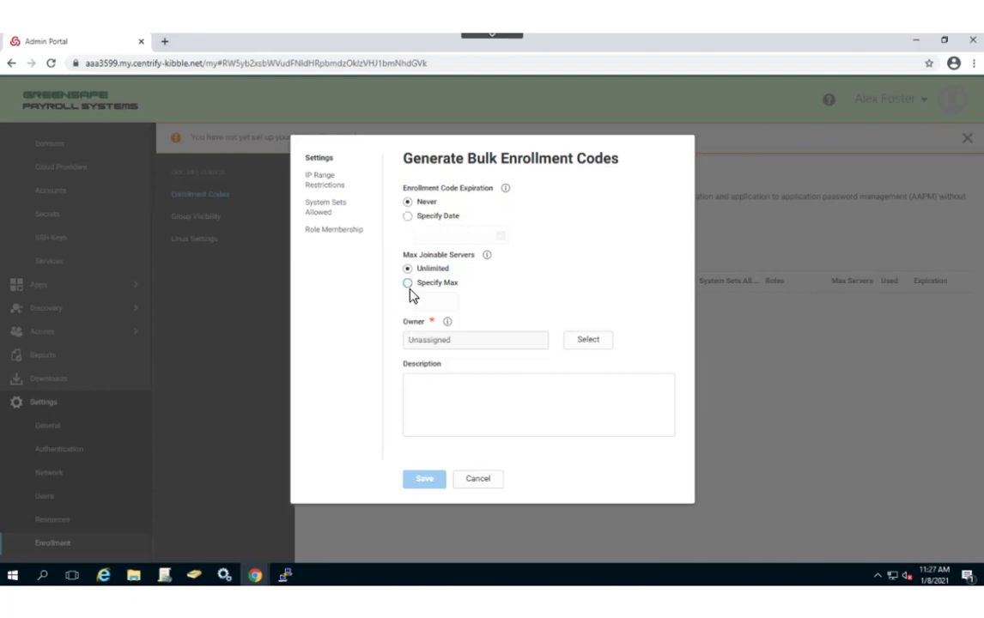
click(431, 303)
text(5)
click(587, 340)
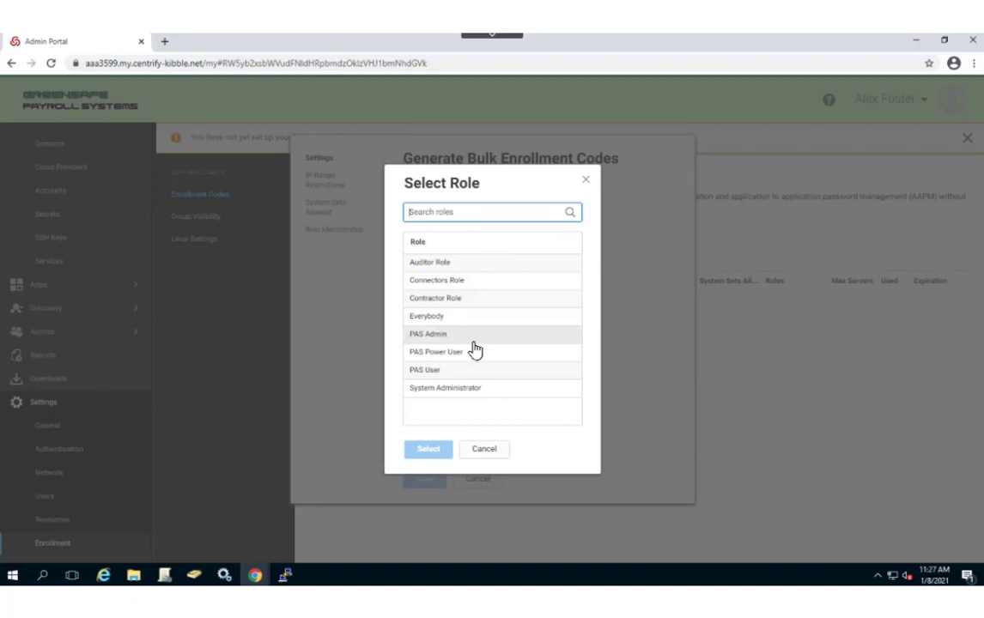
click(442, 394)
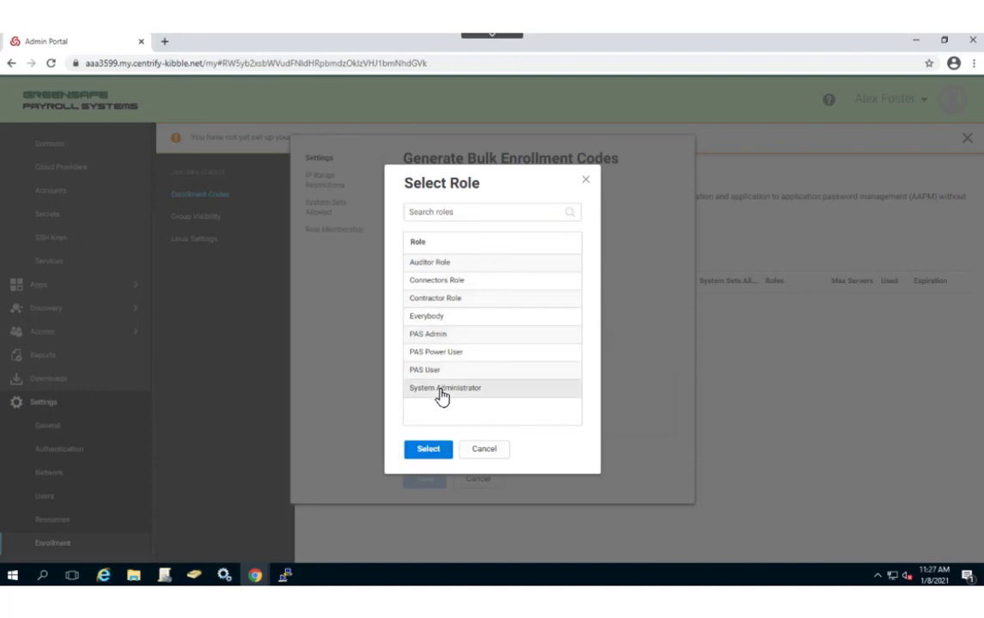
click(427, 451)
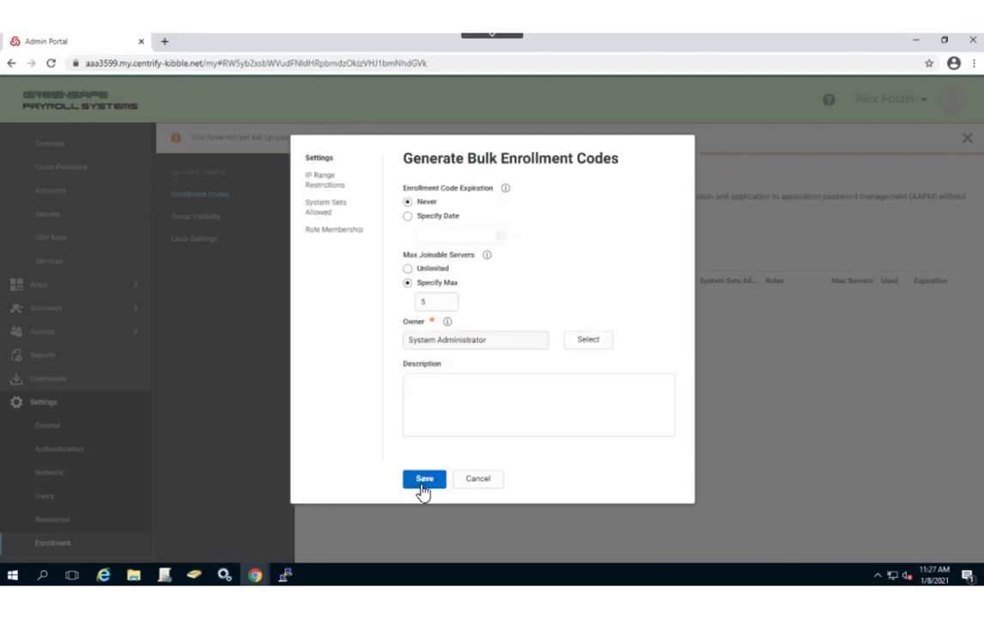
click(424, 479)
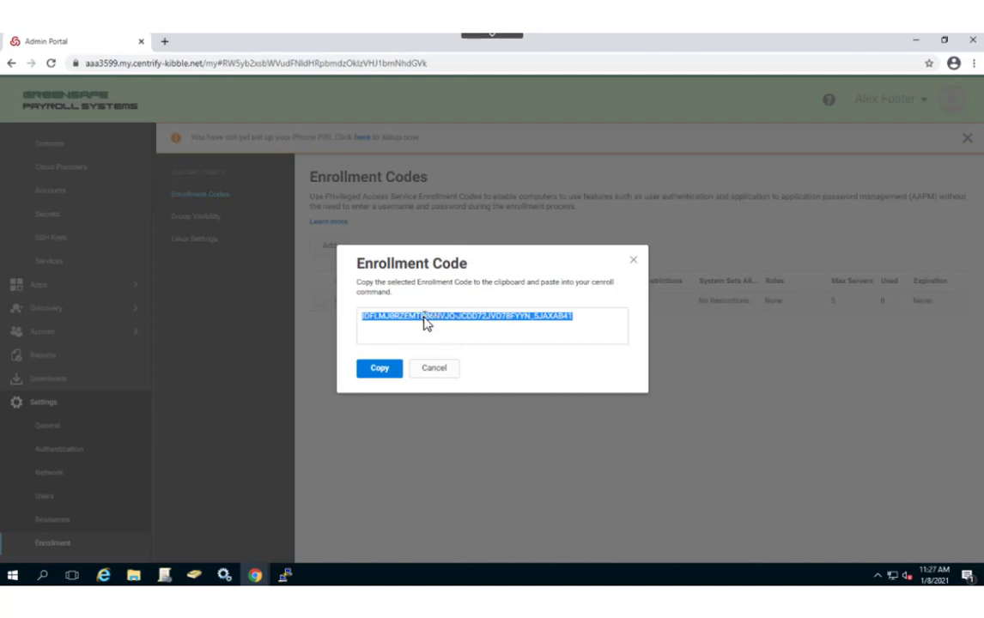
click(381, 370)
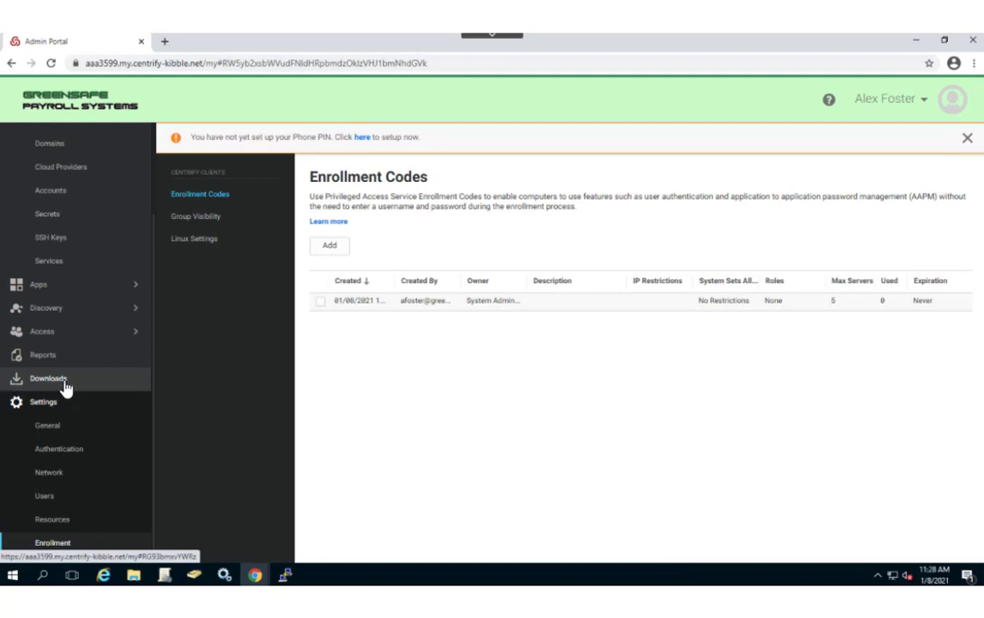
- Go to Downloads and collapse the Browser Extensions and Centrify Clients for Linux sections
click(36, 386)
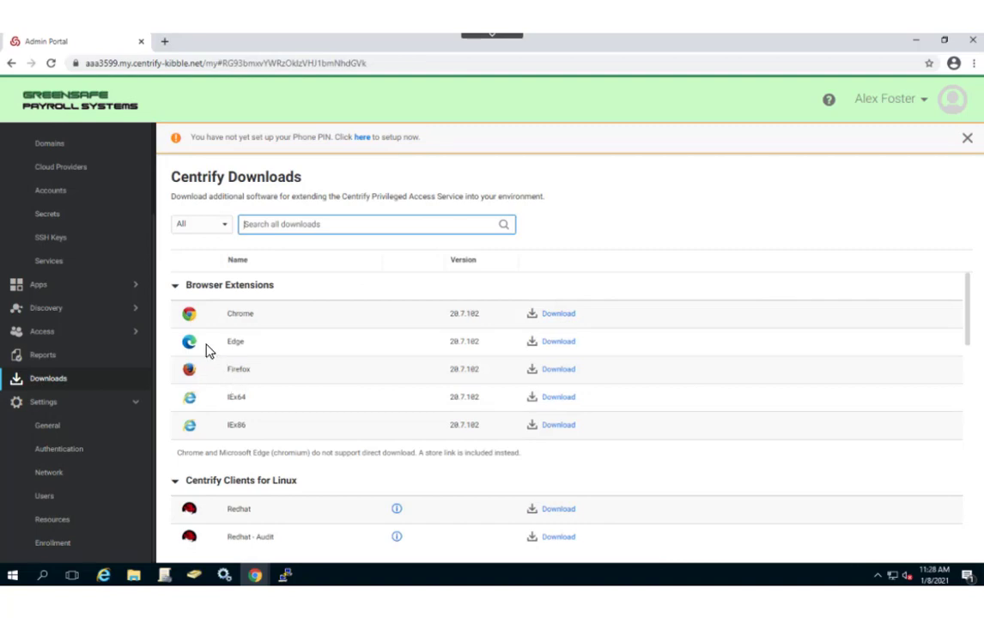
click(176, 292)
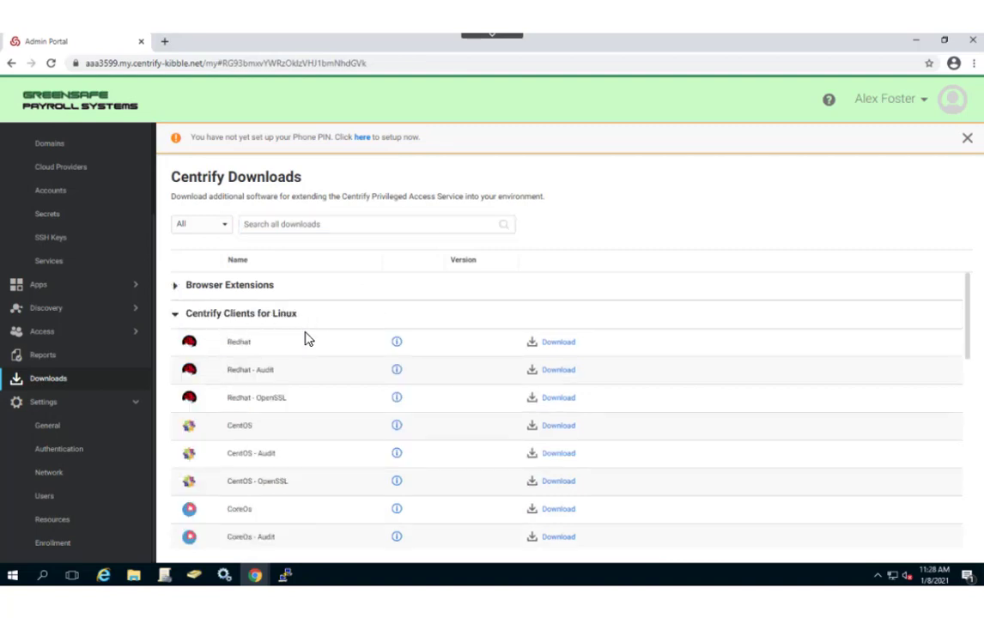
click(176, 316)
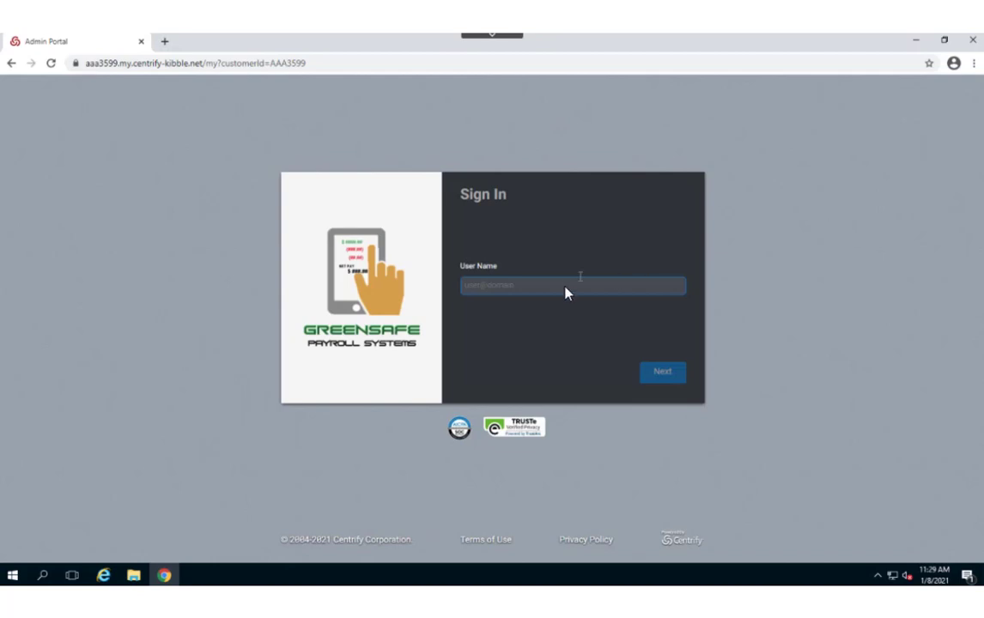
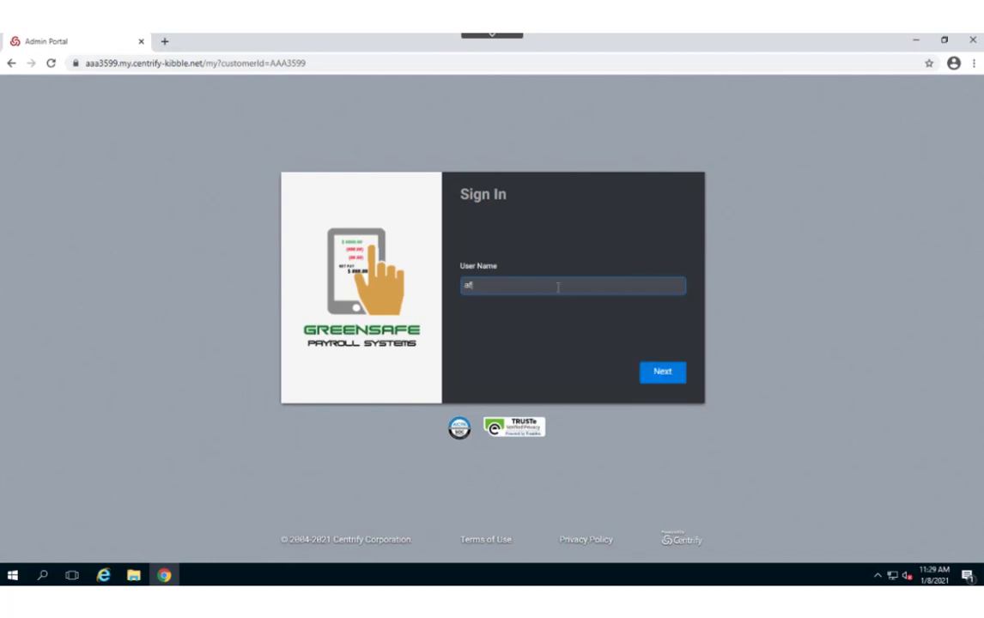
- Sign in with the administrator's user name and collapse Resources in the sidebar
key(Return)
key(Return)
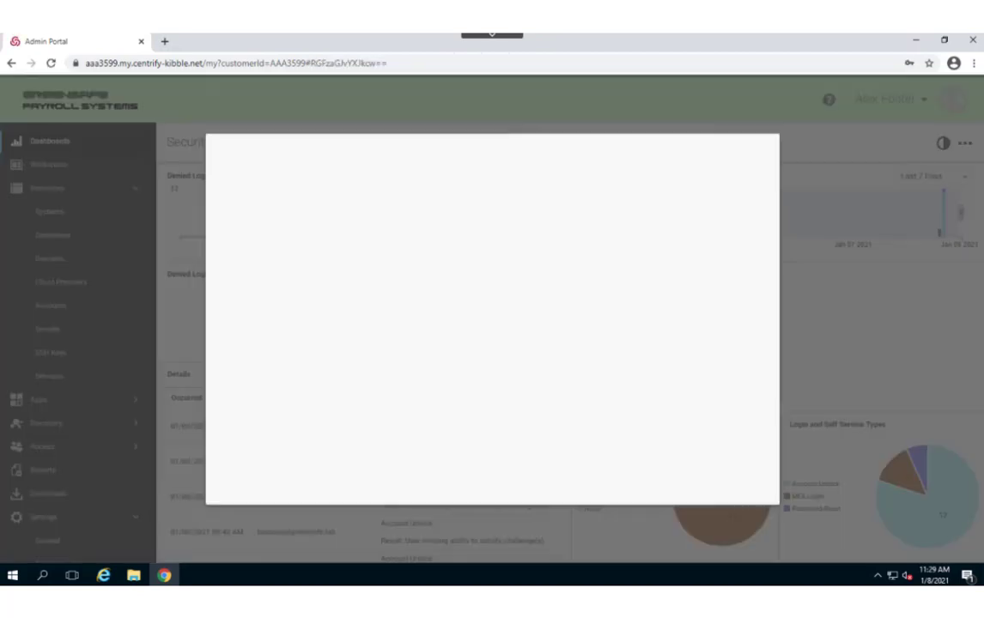
click(262, 478)
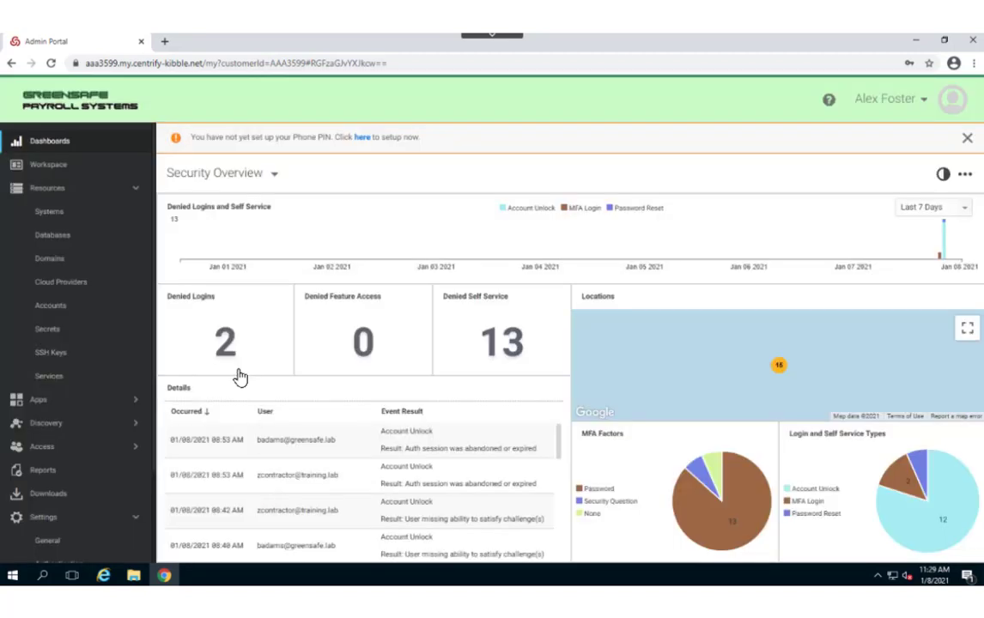
click(135, 192)
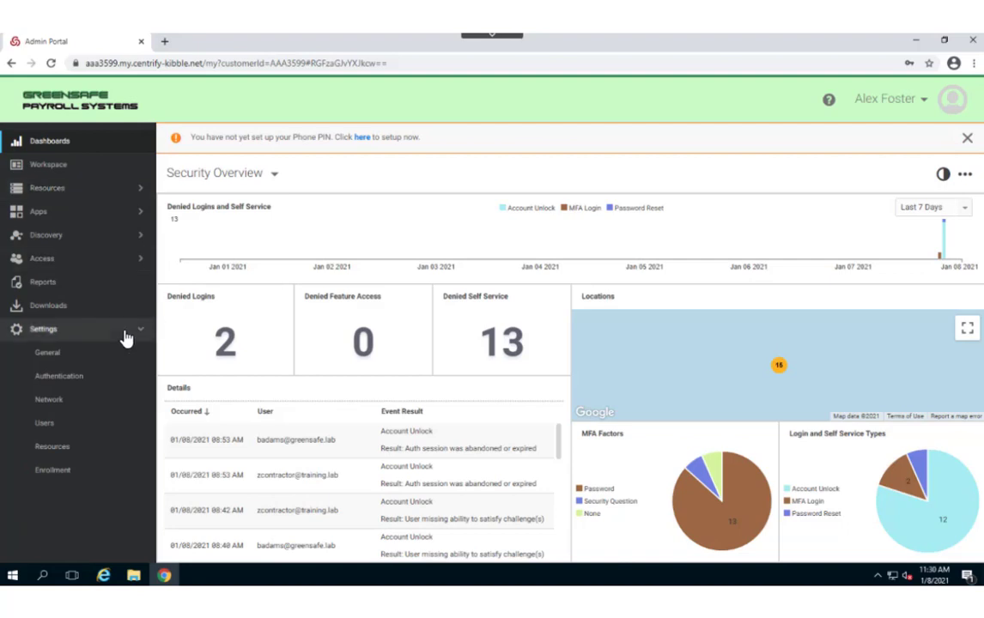
- Copy the existing code via View Enrollment Code in Settings > Enrollment, then return to Downloads
click(49, 475)
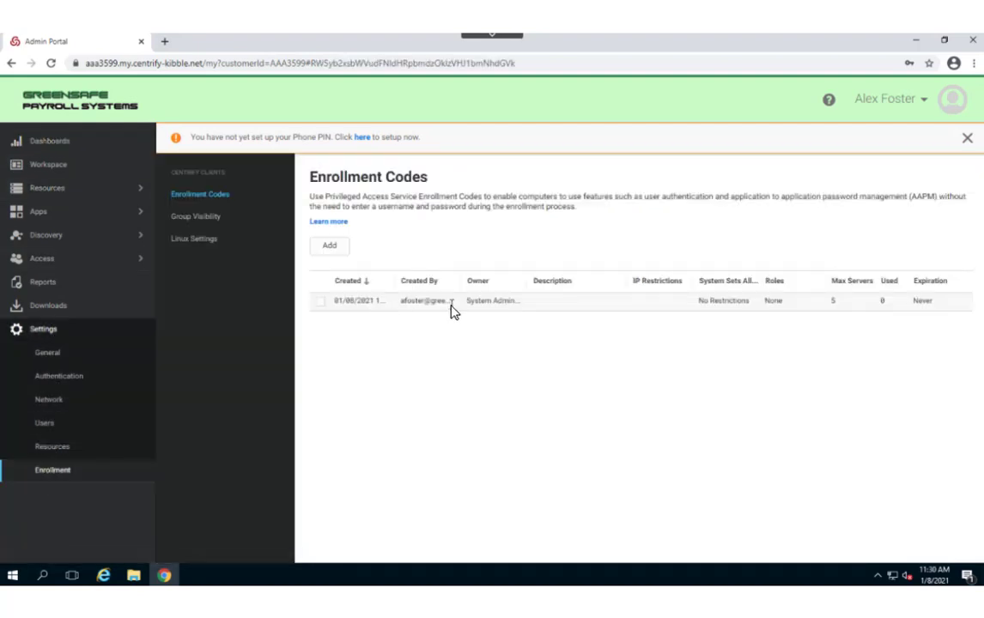
right_click(428, 308)
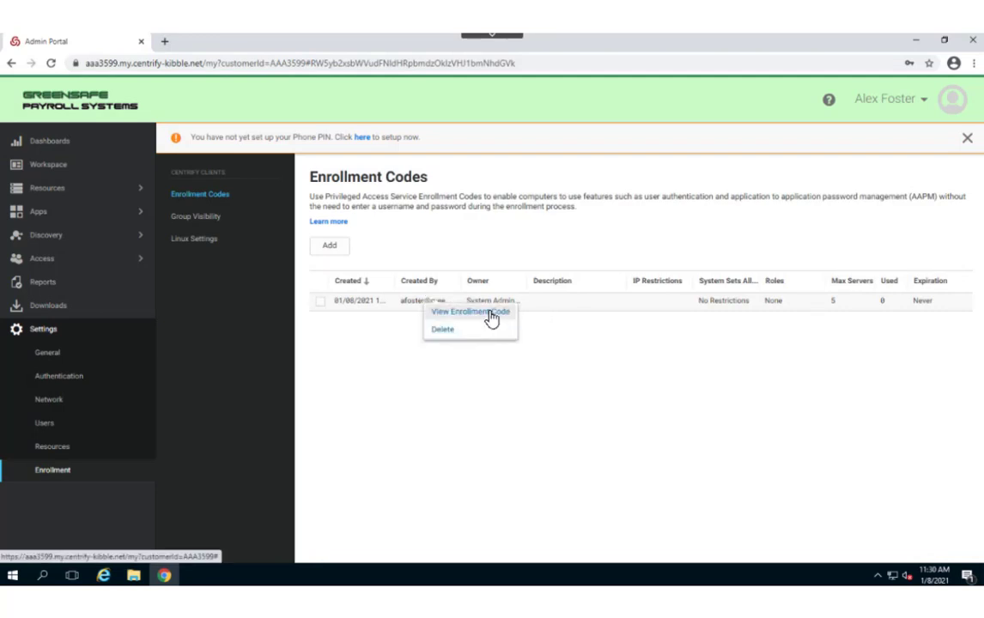
click(491, 318)
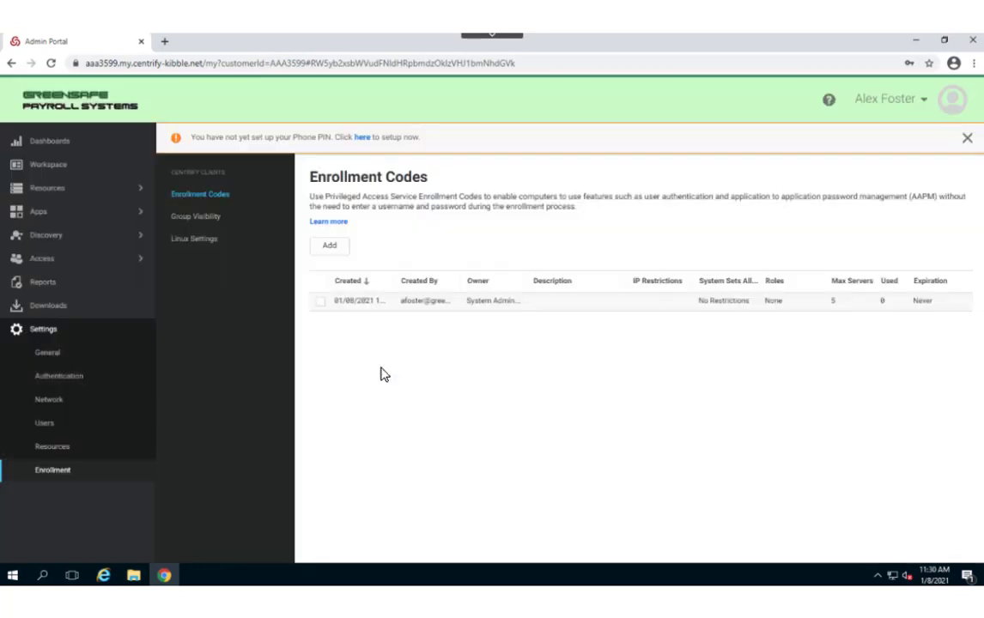
click(382, 373)
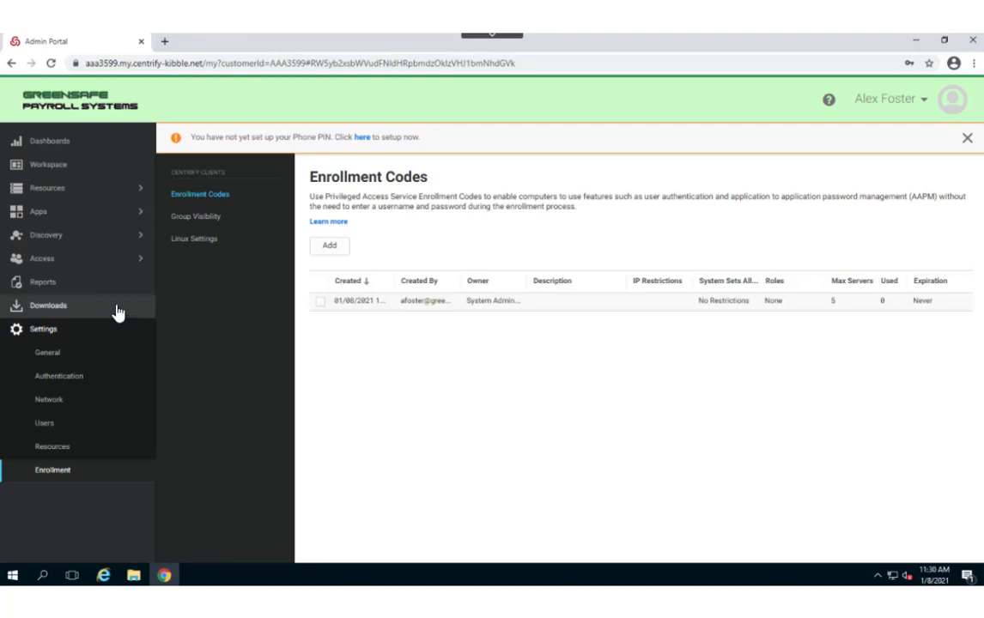
click(54, 314)
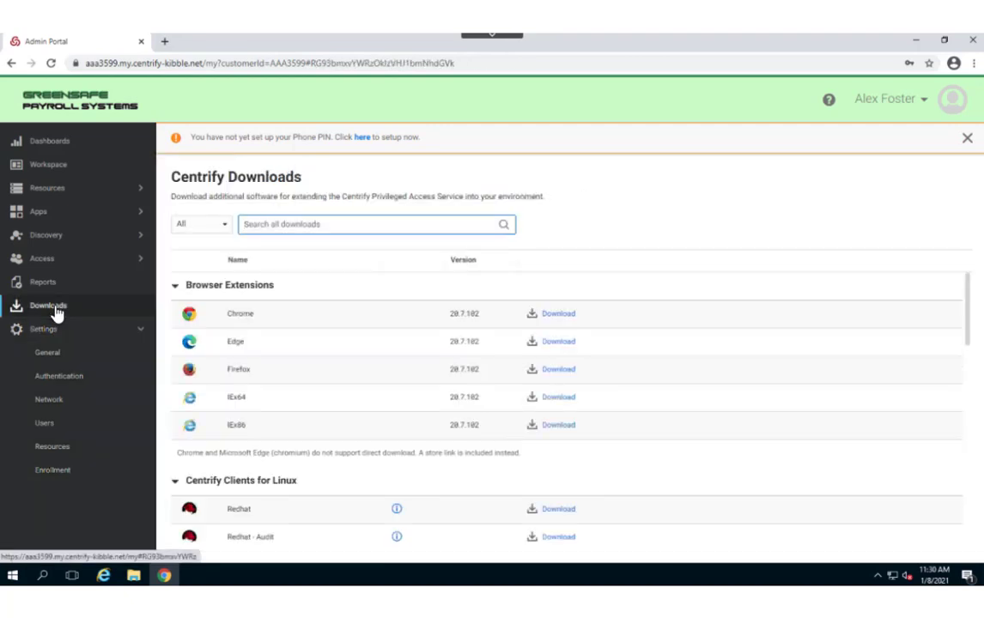
- Collapse Browser Extensions and Linux clients, then download the Windows installer cagentinstaller.msi
click(176, 292)
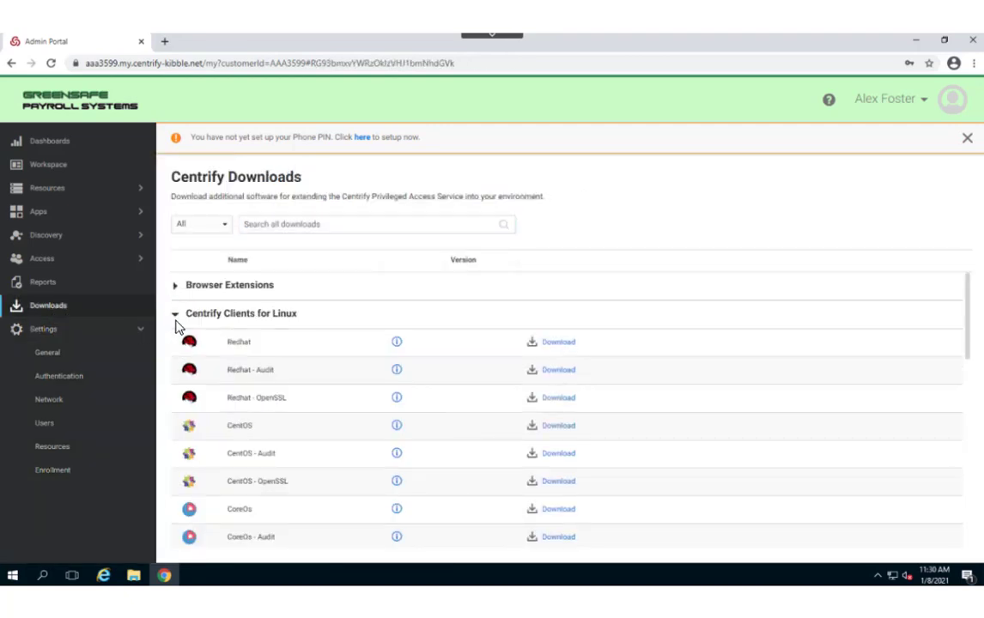
click(176, 314)
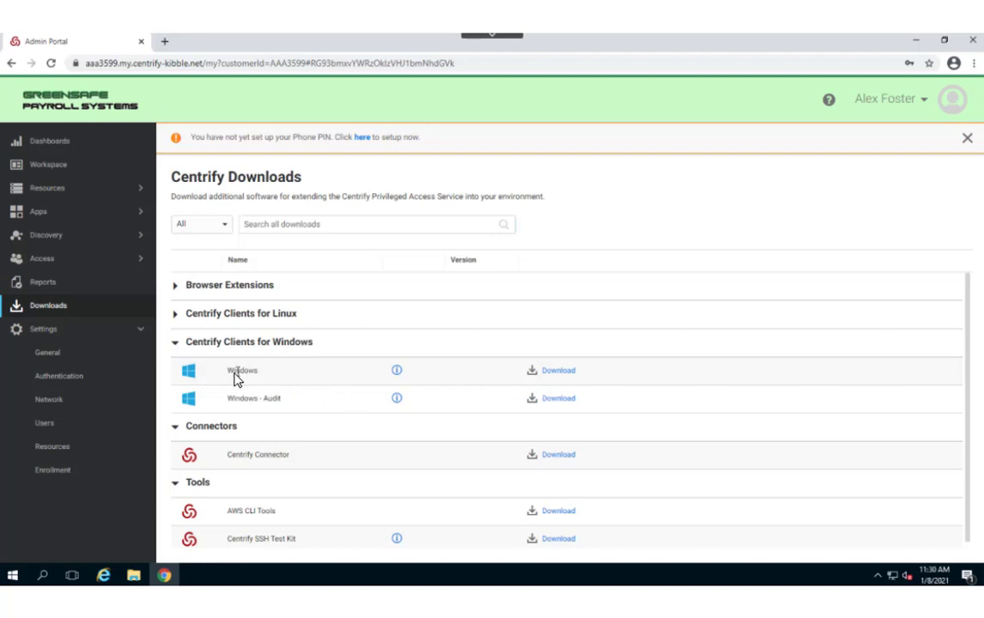
click(558, 373)
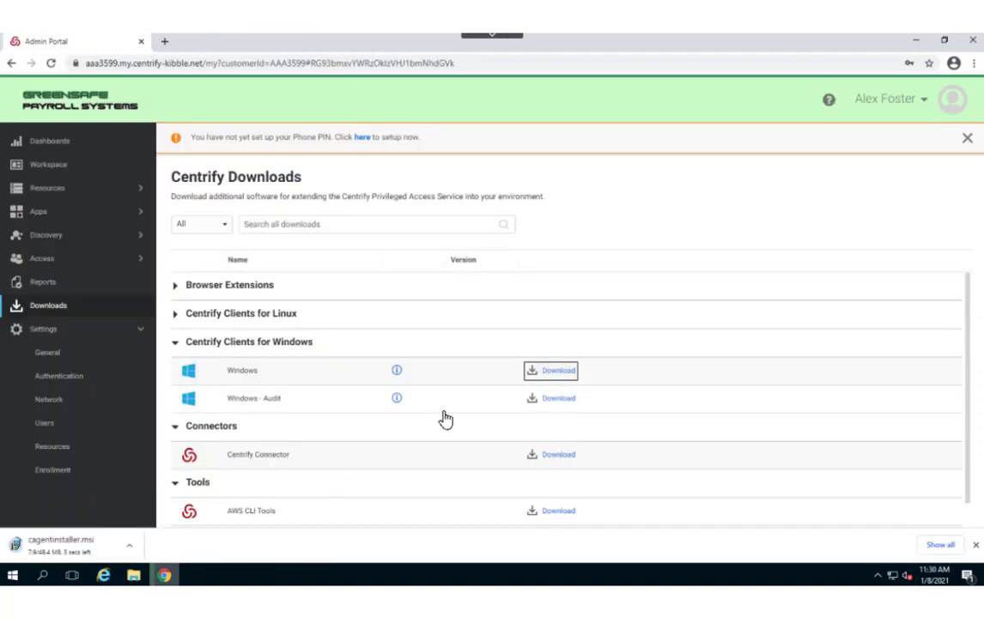
- Run cagentinstaller.msi and install Centrify Client for Windows with manual enrollment, finishing the wizard
click(84, 552)
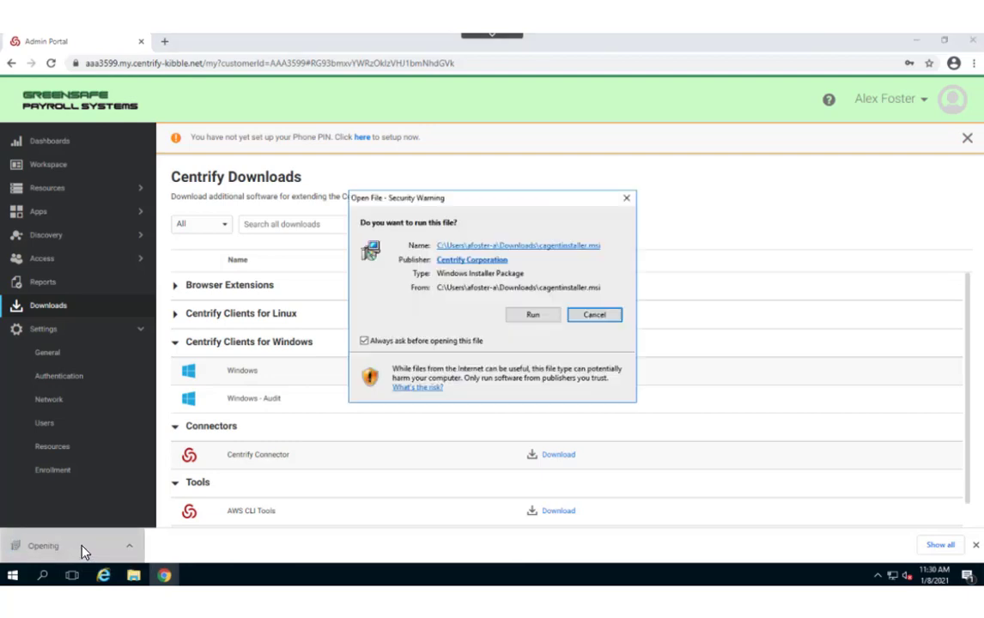
click(532, 316)
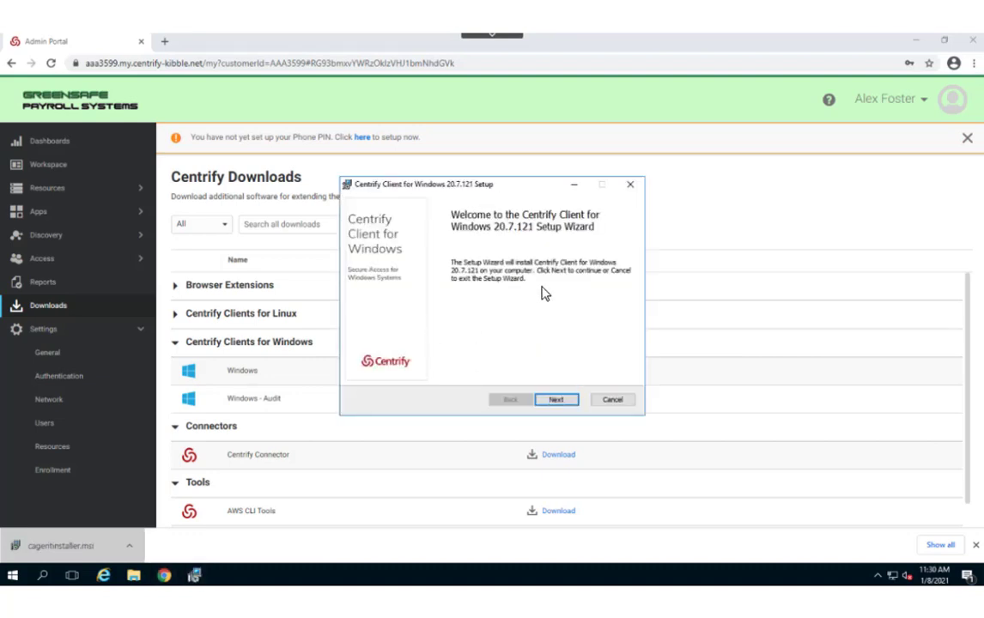
click(556, 400)
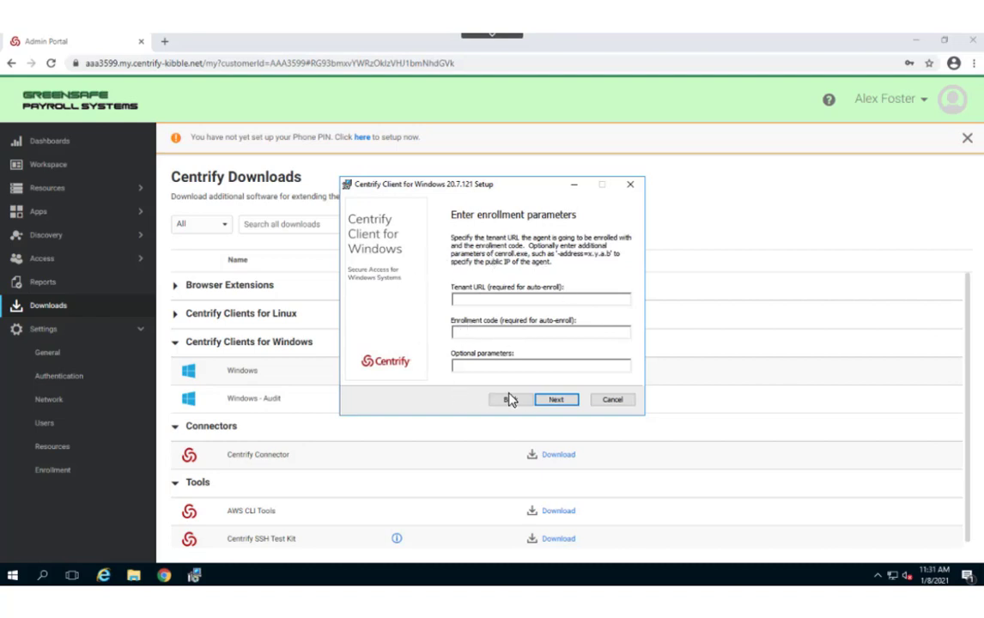
click(555, 400)
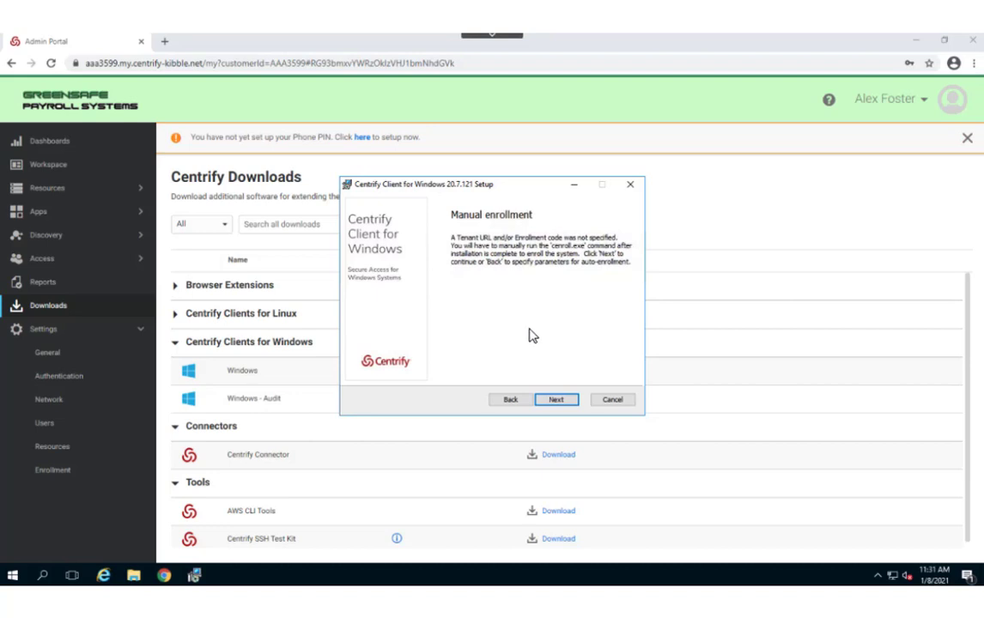
click(559, 400)
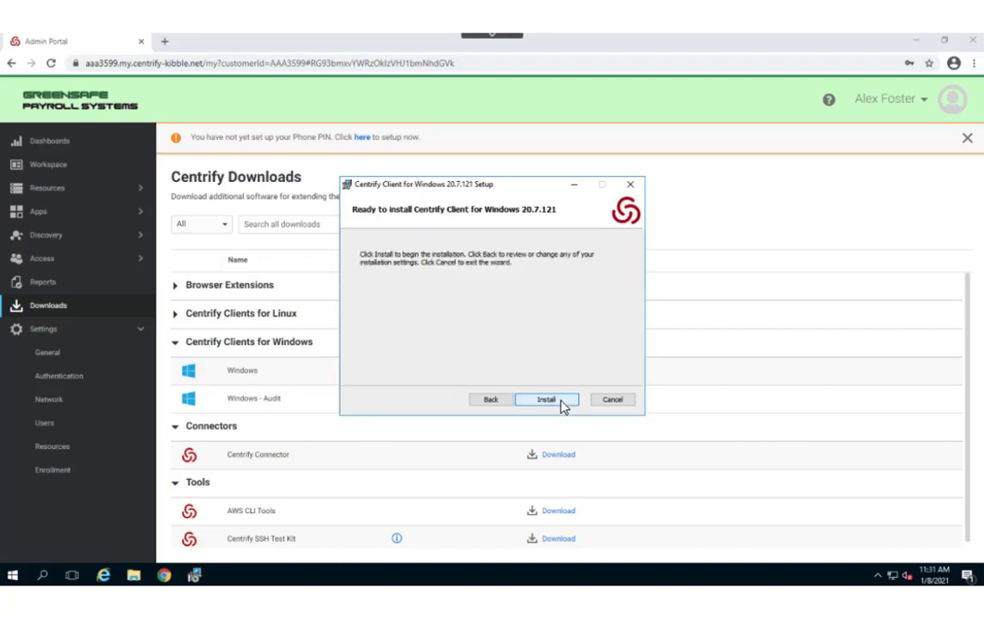
click(563, 404)
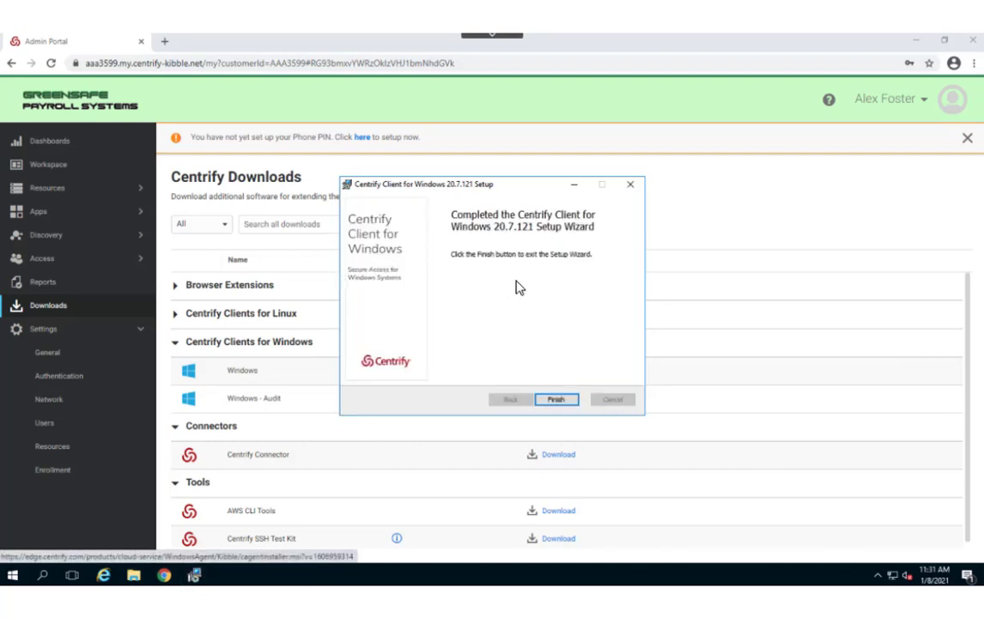
click(556, 400)
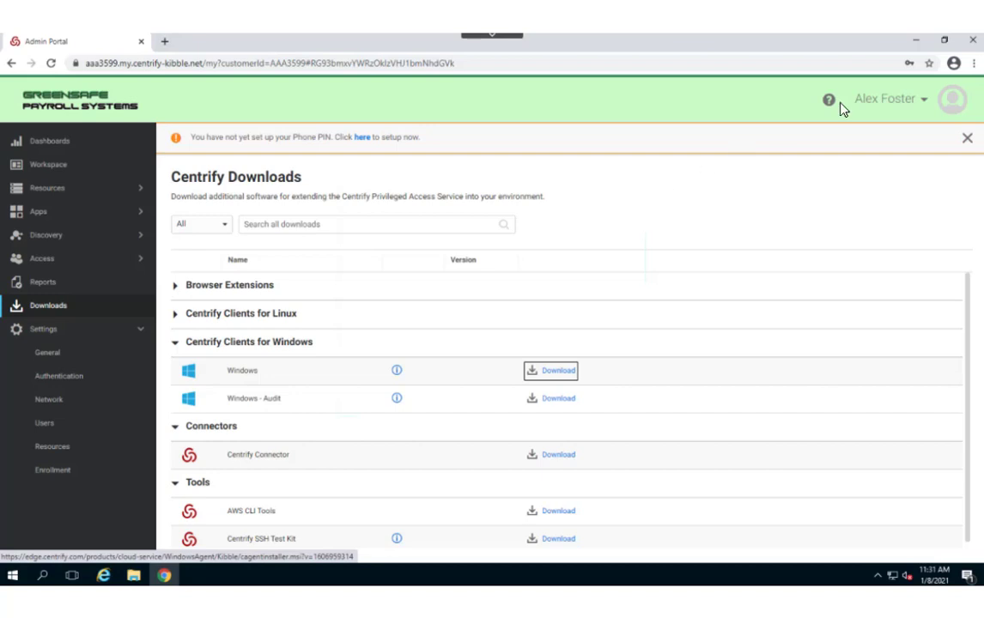
- Minimize Chrome and launch PowerShell as administrator from the Start menu
click(915, 40)
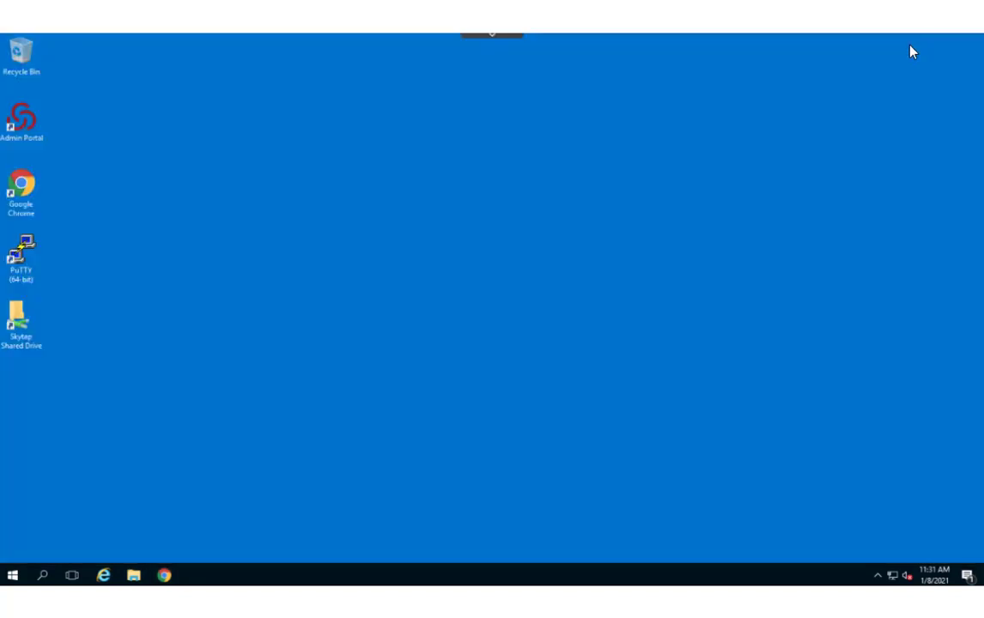
click(13, 577)
right_click(283, 236)
mouse_move(323, 286)
click(481, 327)
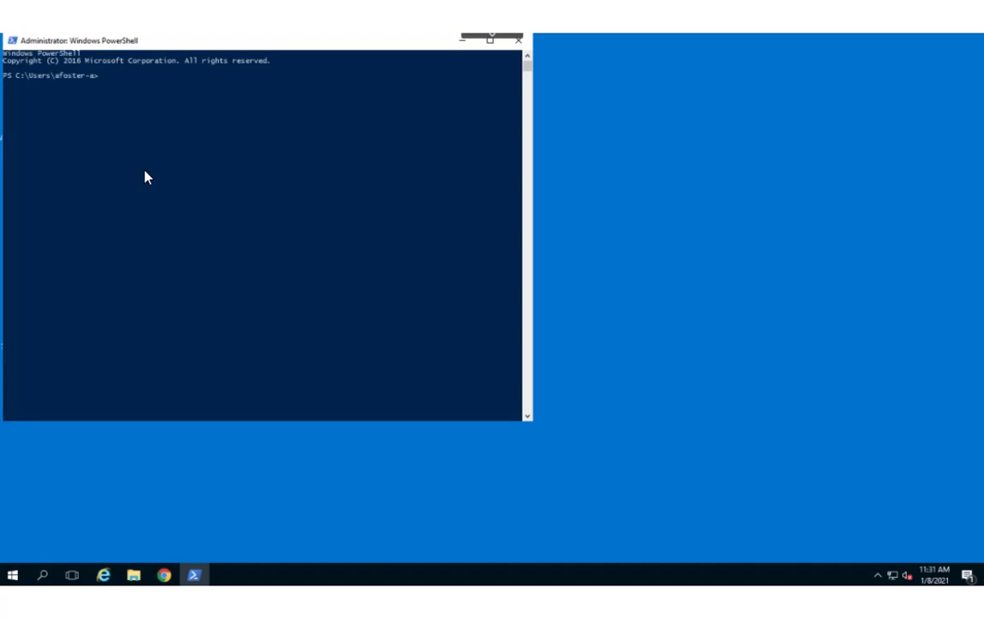
- Run cenroll against the aaa3599 tenant URL with -F all and the pasted enrollment code
text(cenroll -t https://aaa3599.my.centrify.nibble.net )
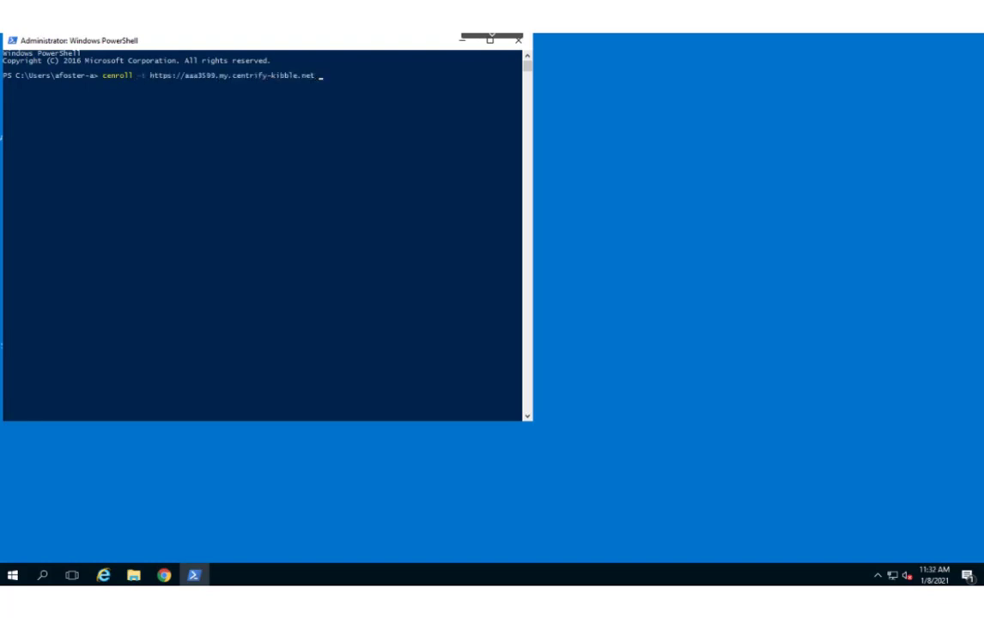
text(-F)
text(all -c)
key(ctrl+v)
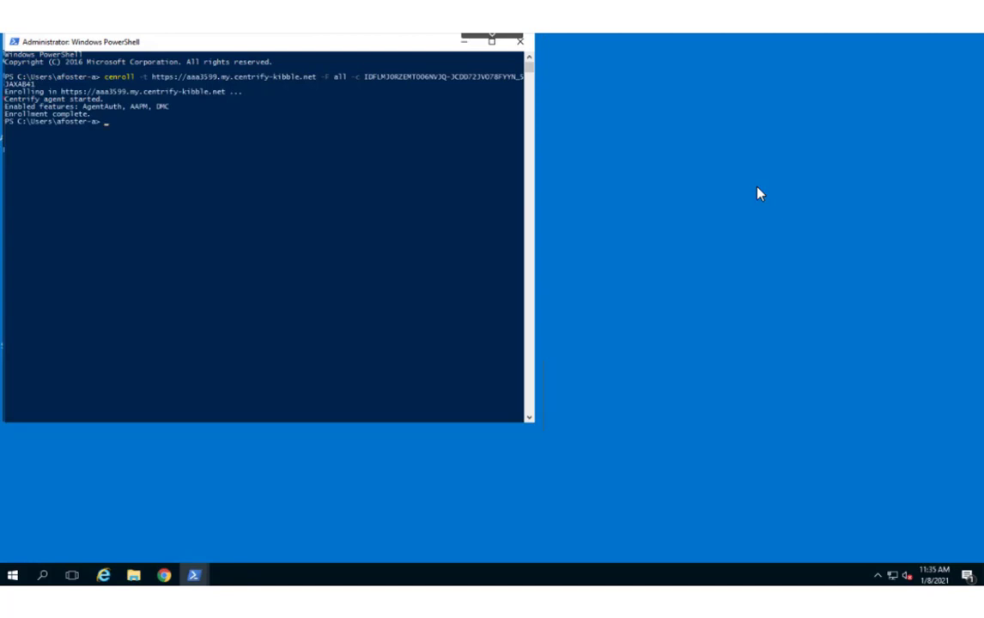
- In Chrome, open Resources > Systems, select devops-win and view its Client Profile
click(164, 575)
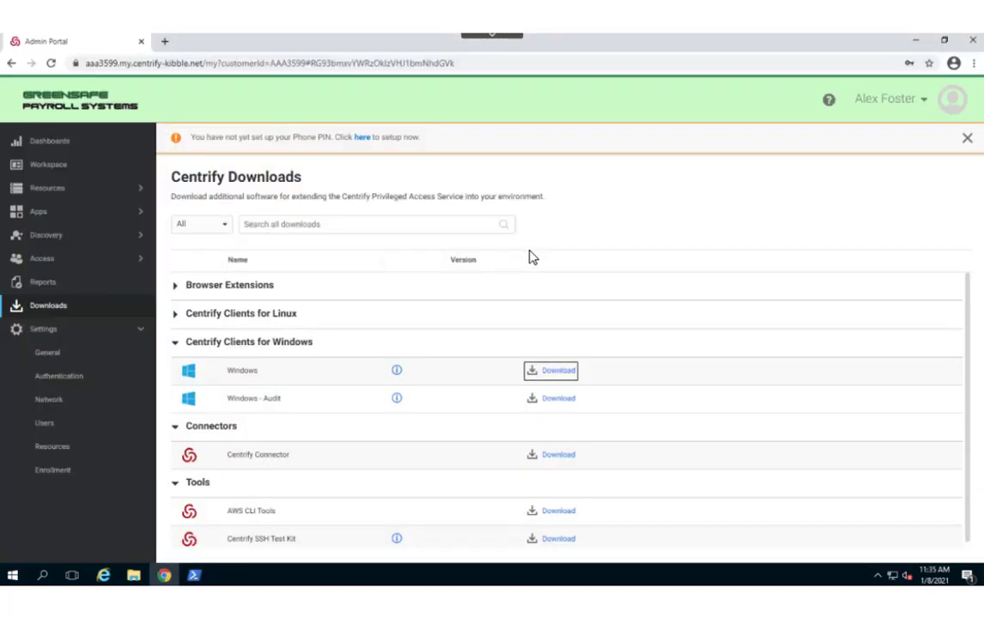
click(57, 191)
click(53, 219)
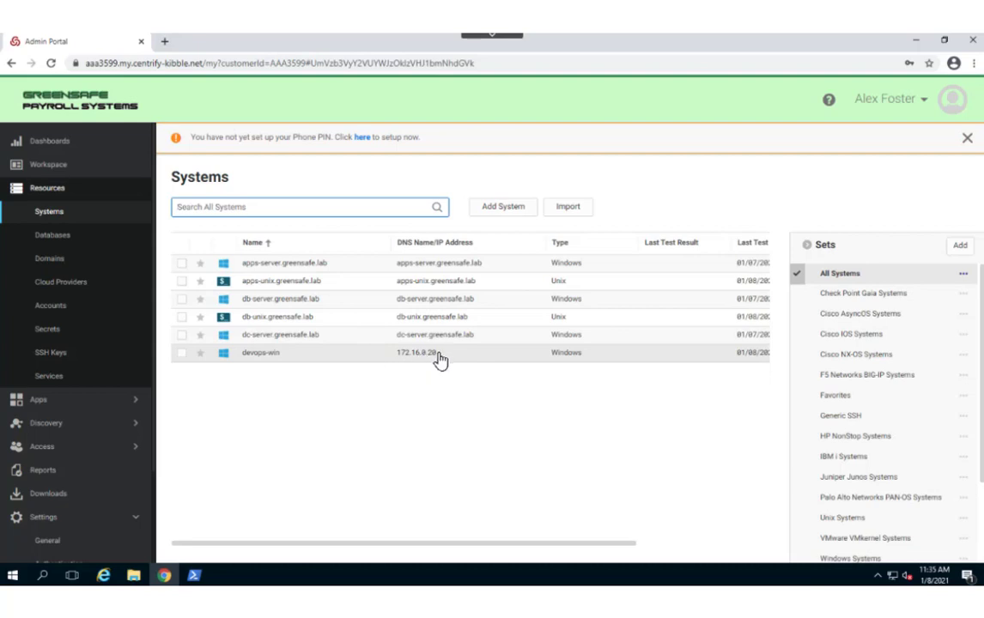
click(259, 359)
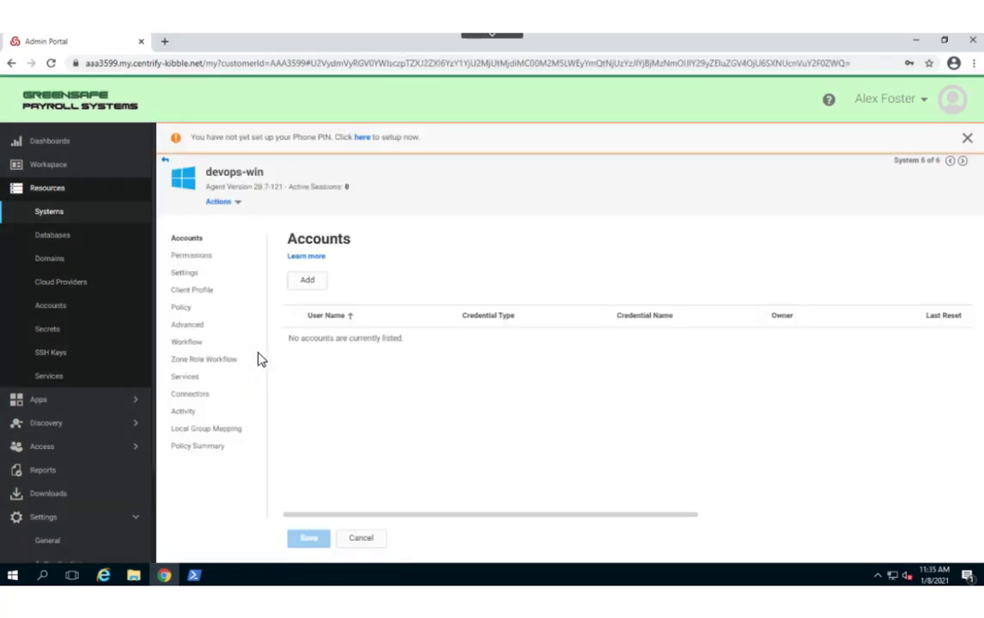
click(199, 292)
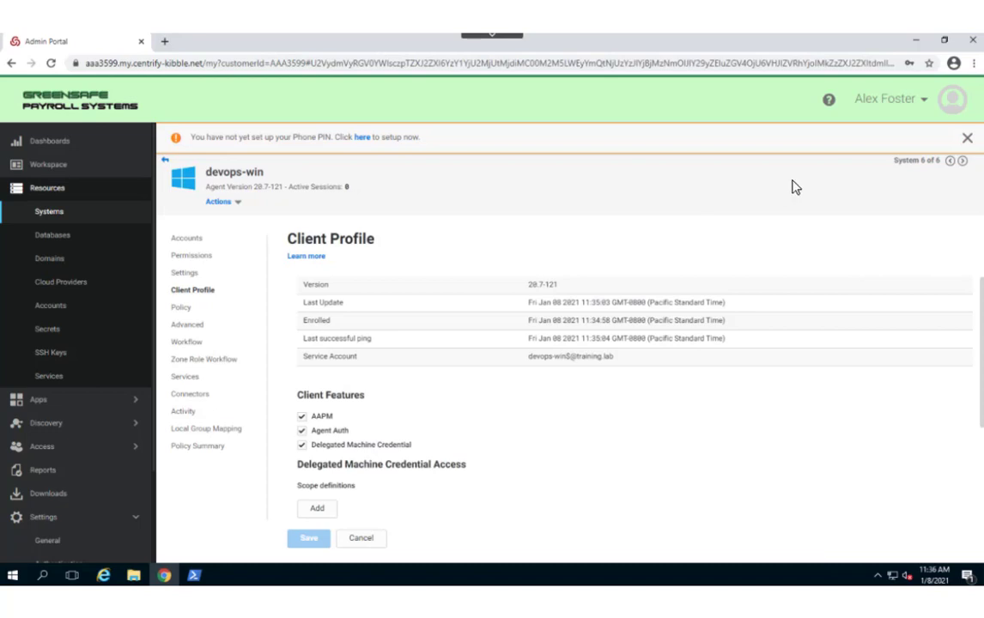
- Minimize Chrome, close PowerShell and launch PuTTY from the desktop
click(917, 43)
click(520, 42)
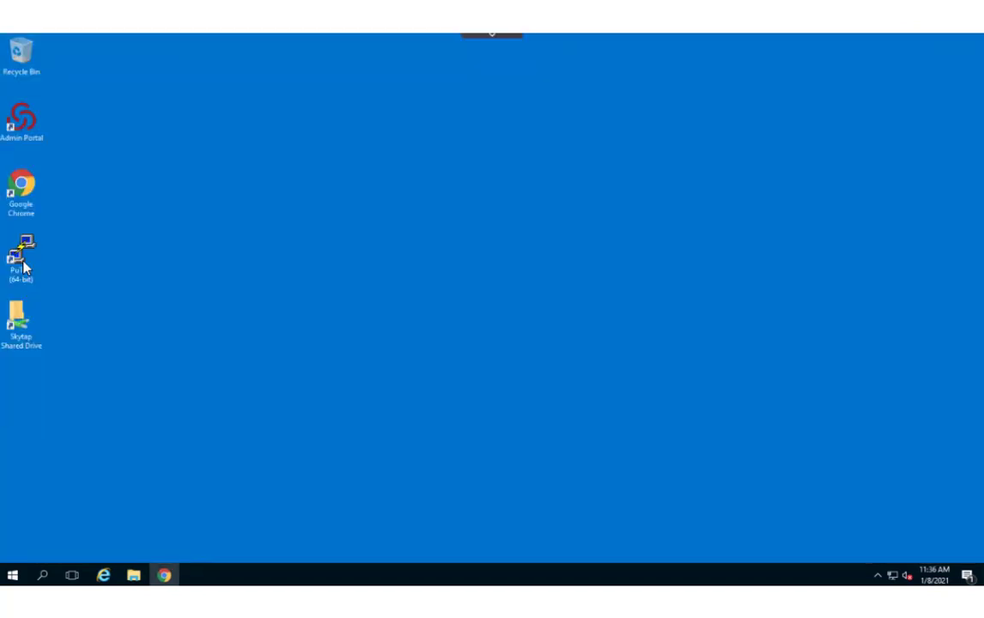
double_click(21, 256)
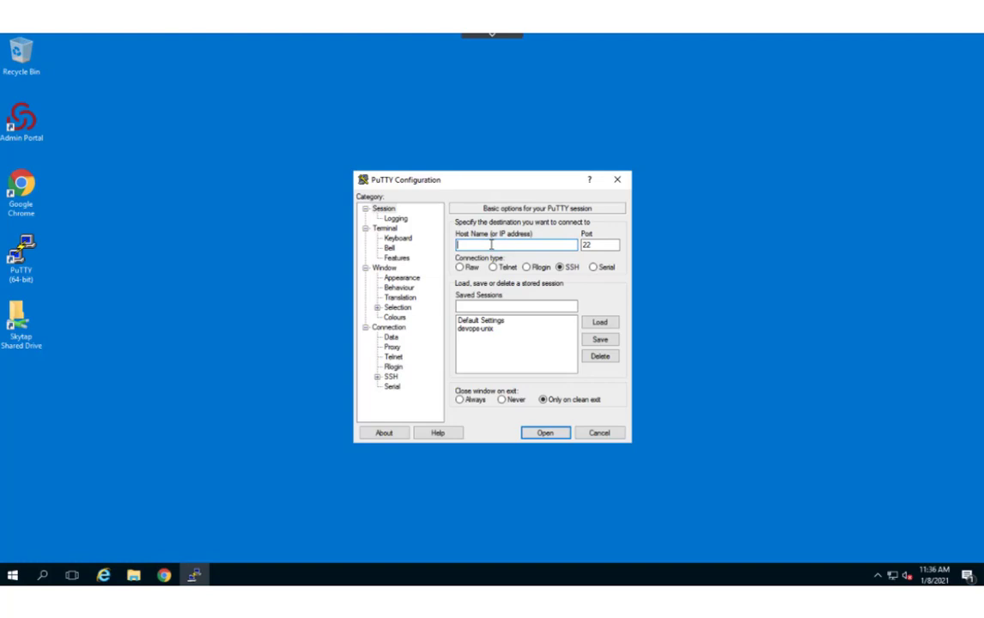
- Connect to 172.16.0.30 over SSH, log in as root and run clear
text(172.16.0.30)
key(Return)
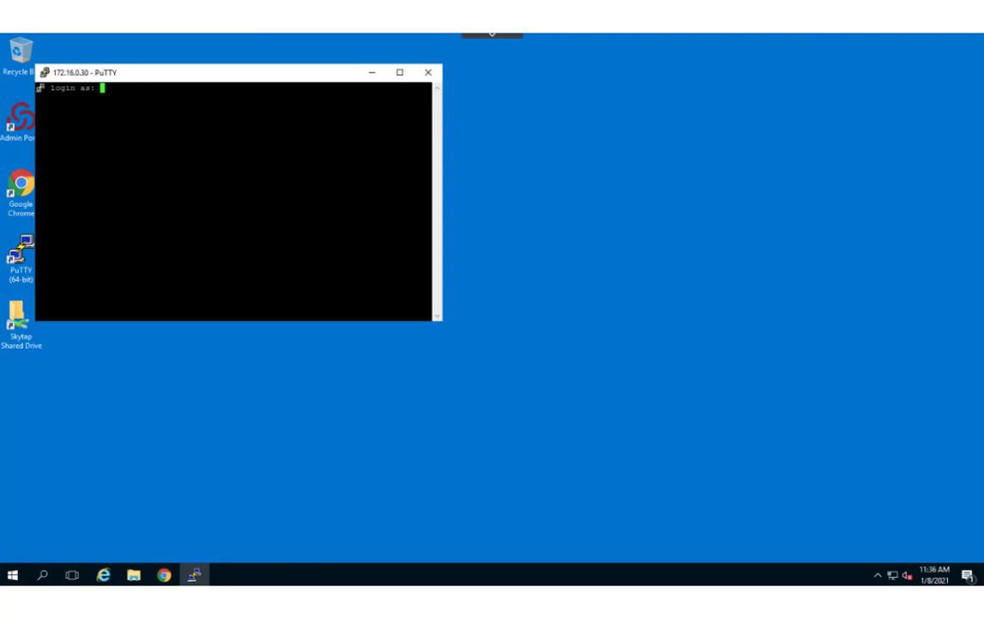
text(root)
key(Return)
key(Return)
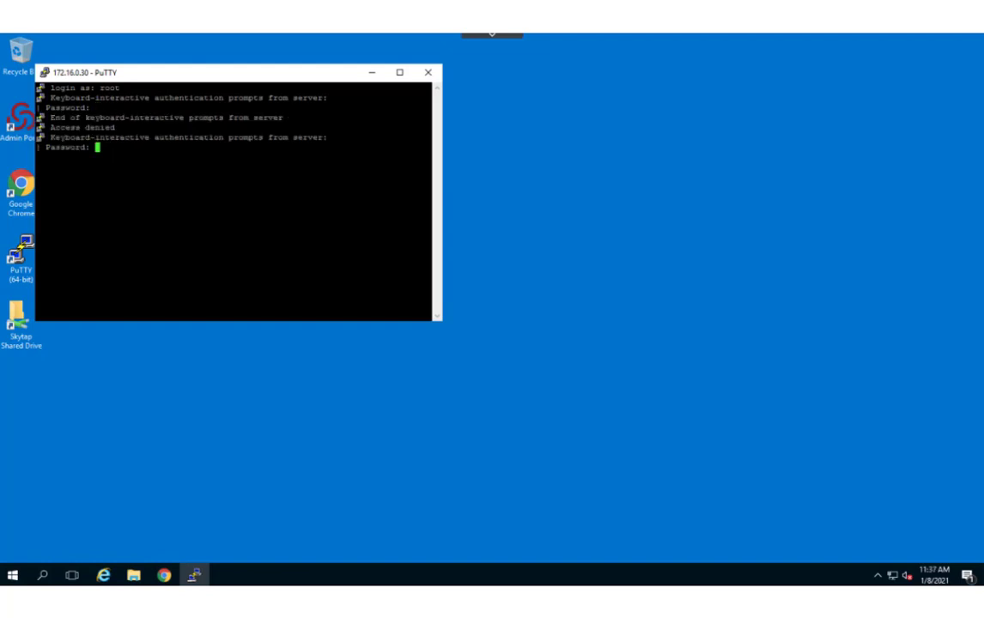
key(Return)
text(clear)
key(Return)
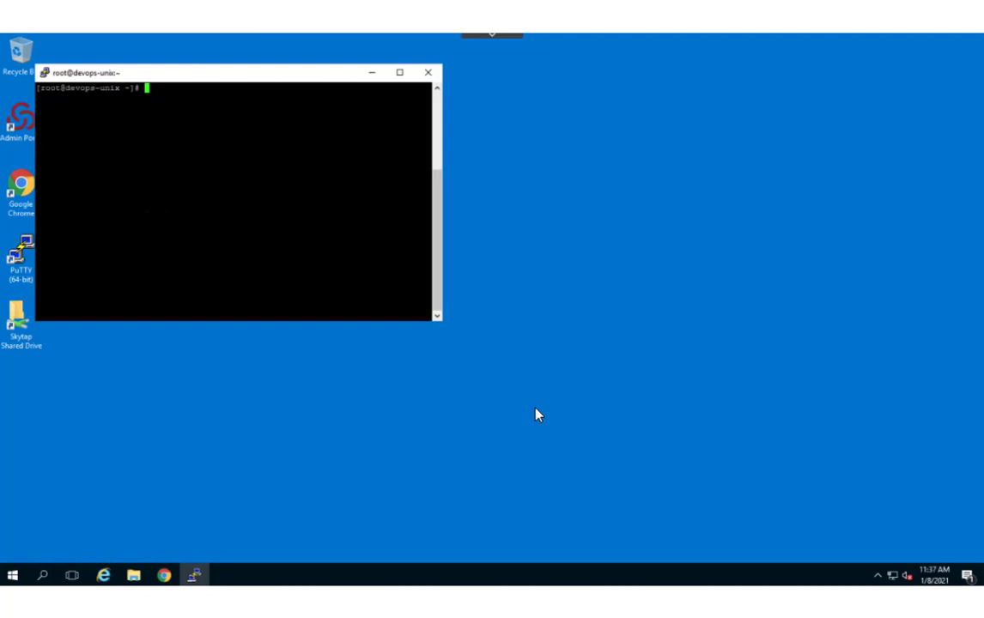
- Install the CentrifyCC 20.7-123 package on devops-unix with yum install CentrifyCC* -y
text(yum install CentrifyCC*)
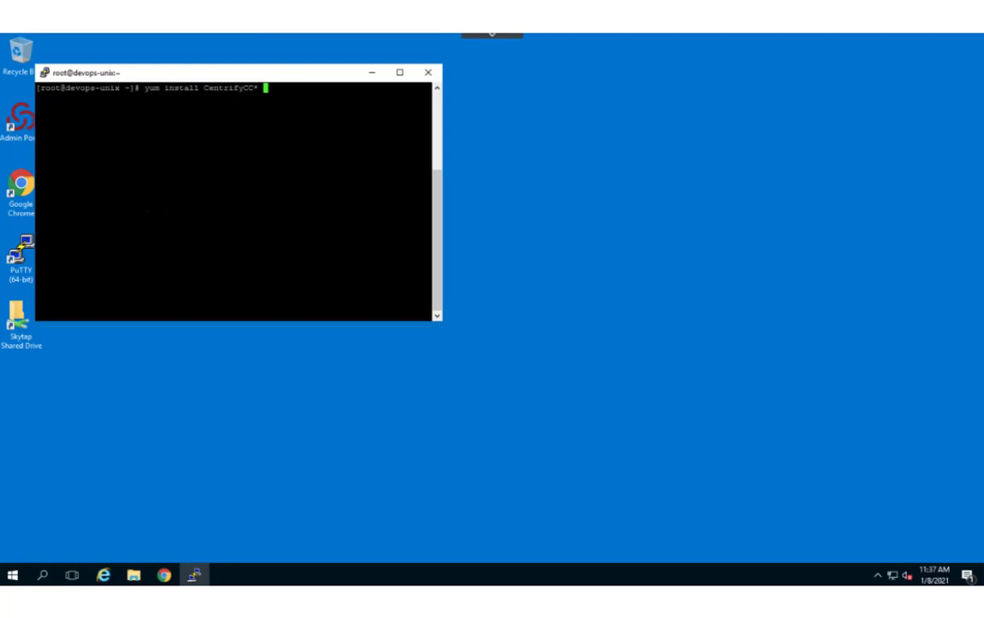
text(-y)
key(Return)
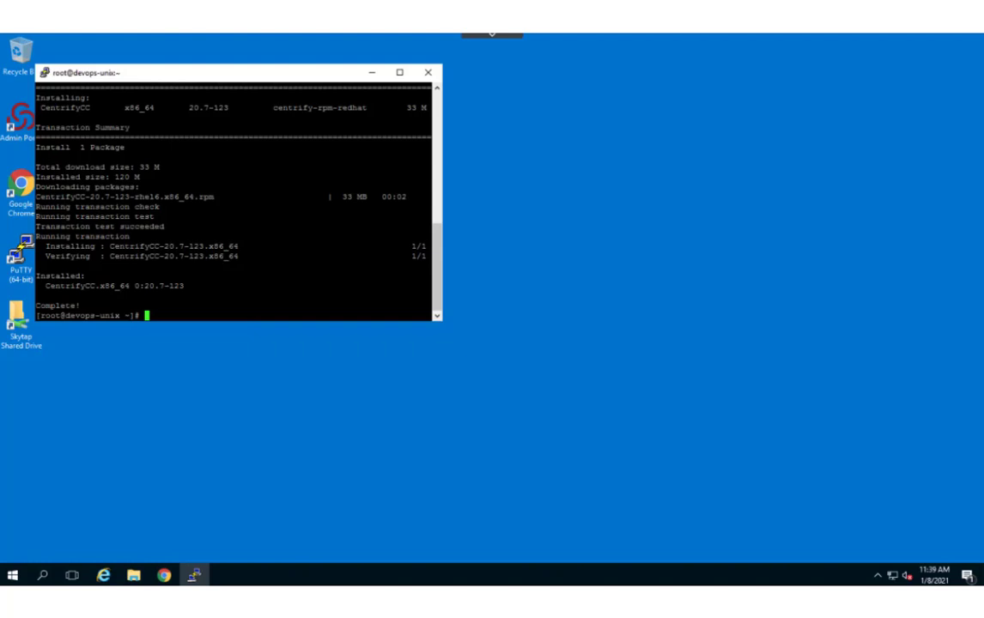
- Enroll devops-unix in tenant aaa3599.my.centrify-kibble.net with all features using cenroll and the pasted enrollment code
text(cenroll -t http://aaa3599.)
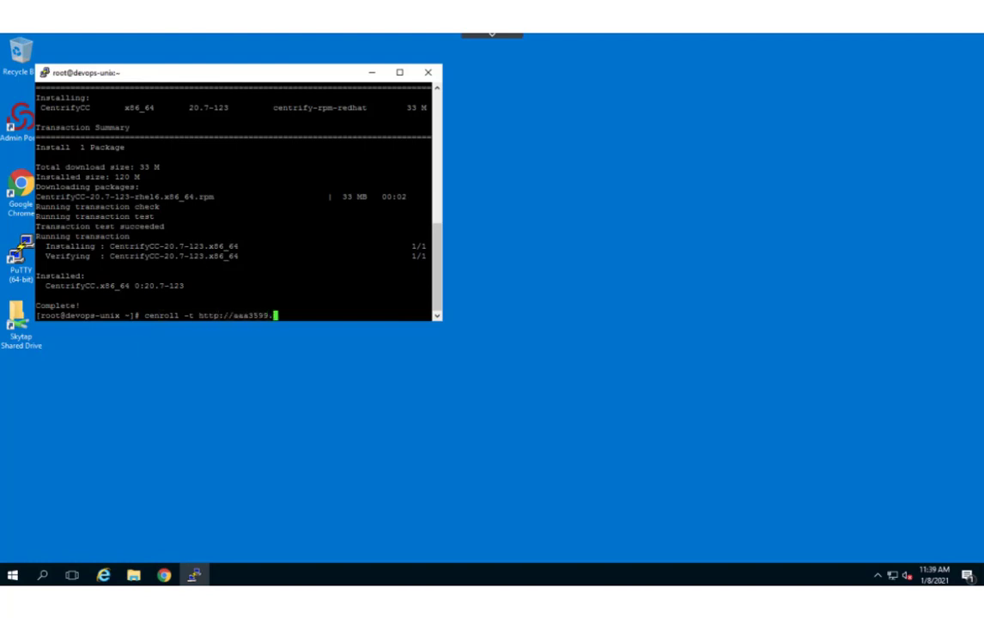
text(my.centrify-kibble.net -F)
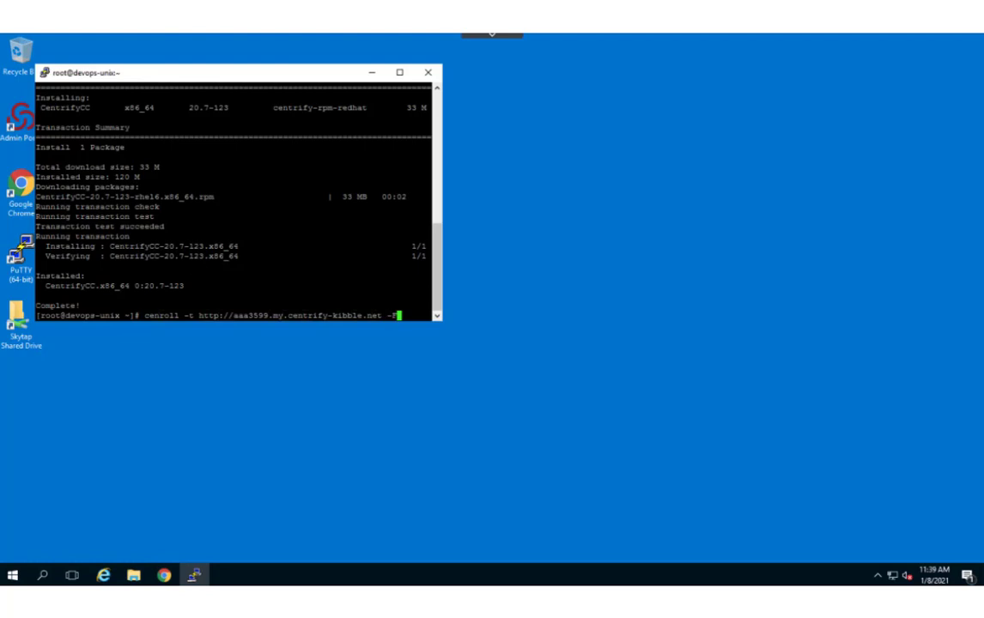
text( all -c)
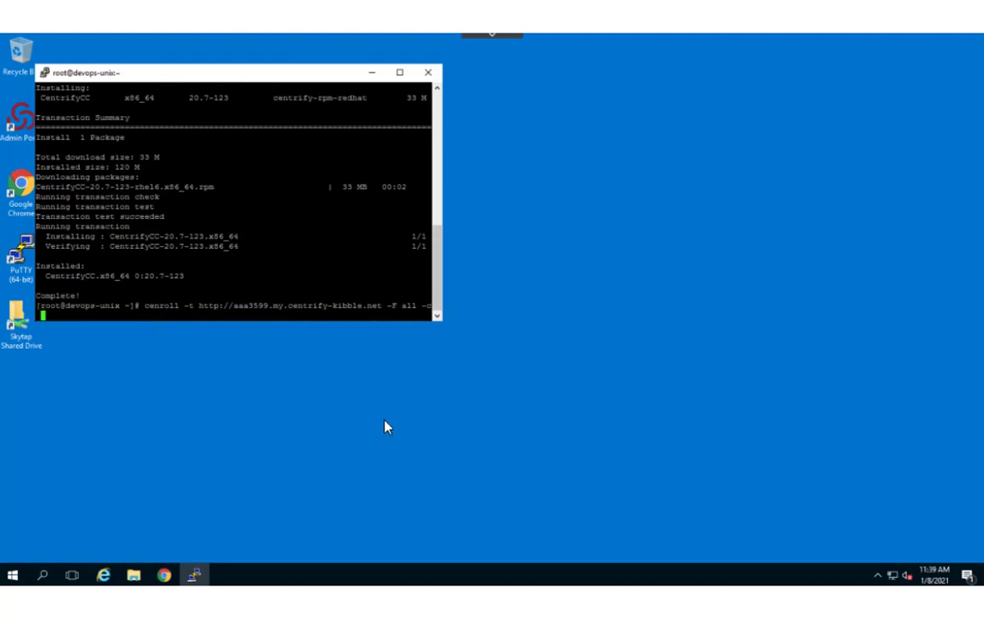
right_click(78, 319)
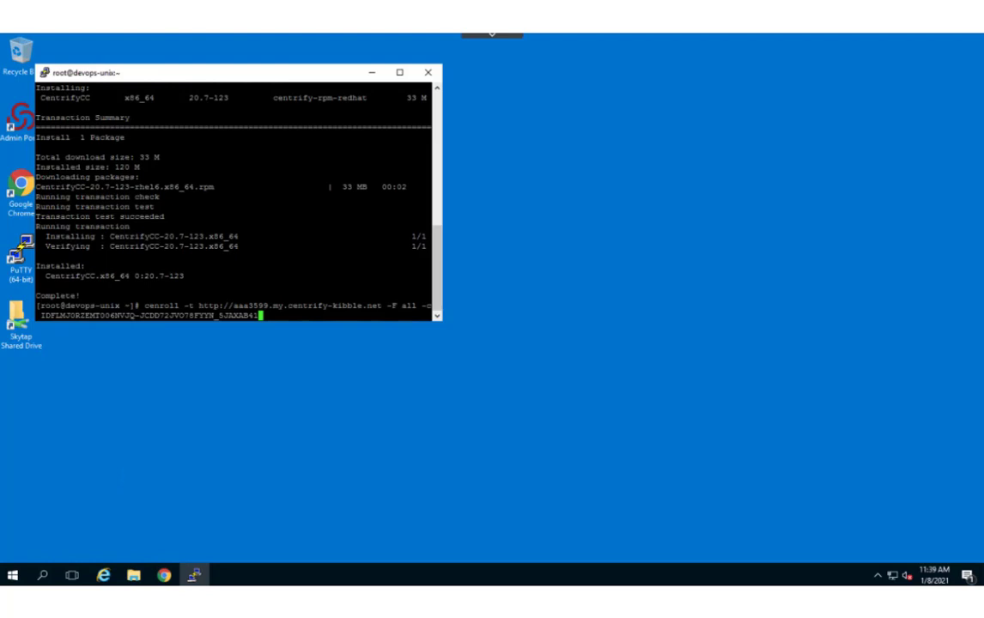
key(Return)
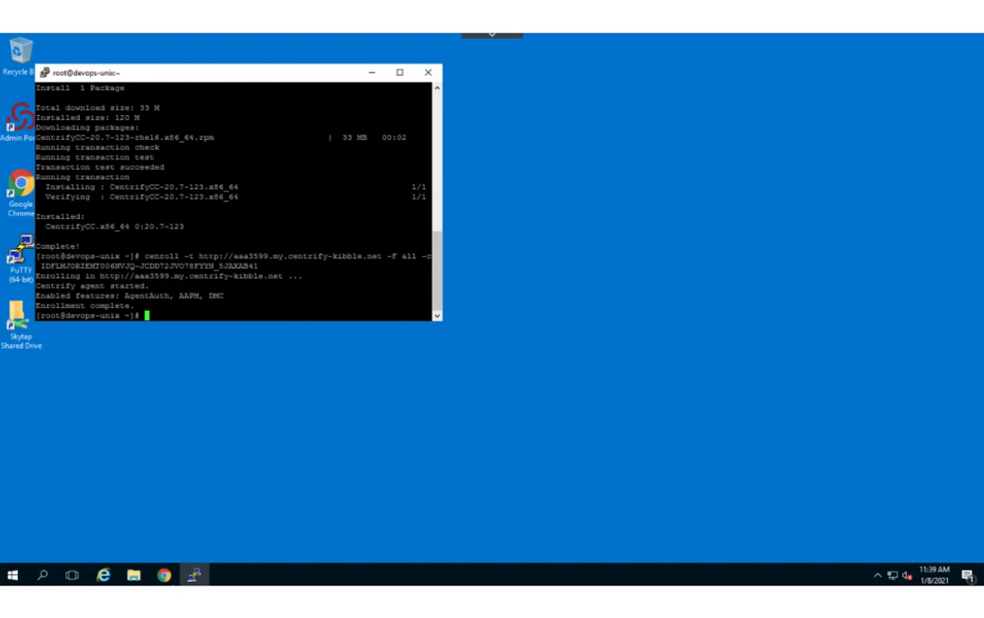
click(163, 574)
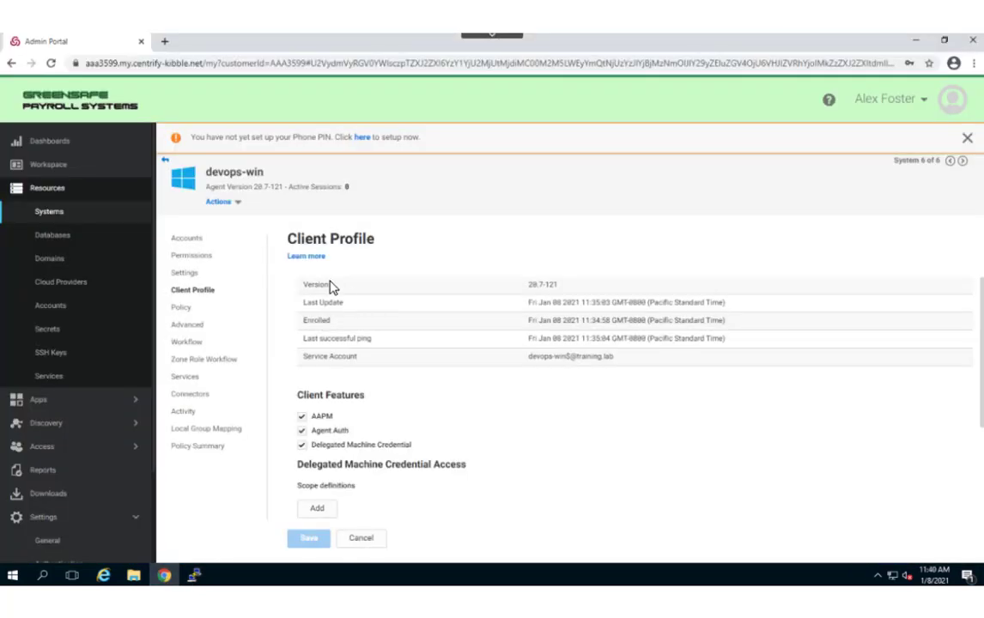
- Reload the Systems list so devops-unix (172.16.0.30, Unix) shows among seven systems
click(49, 213)
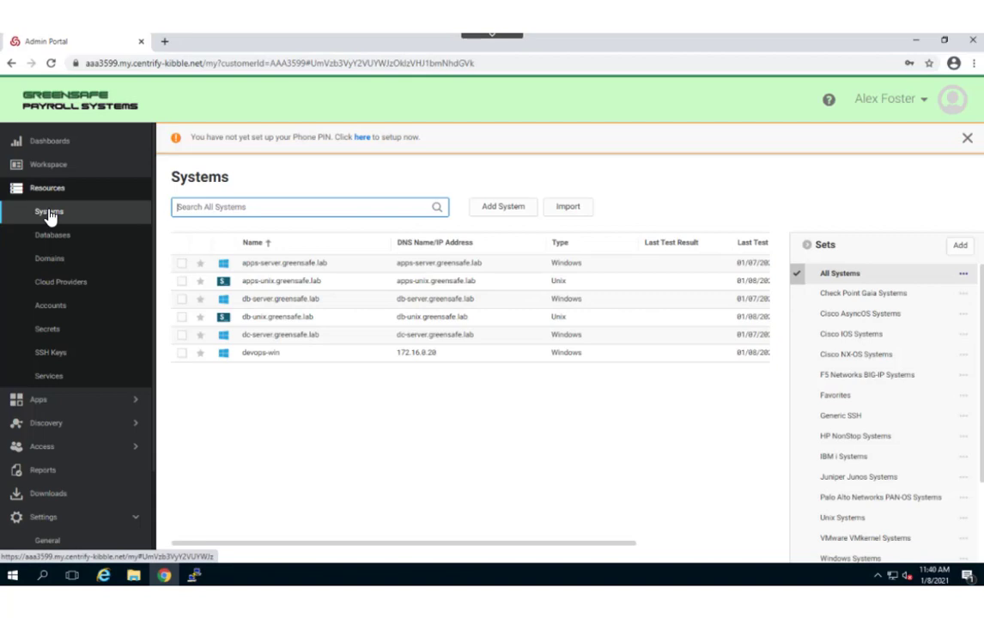
click(50, 63)
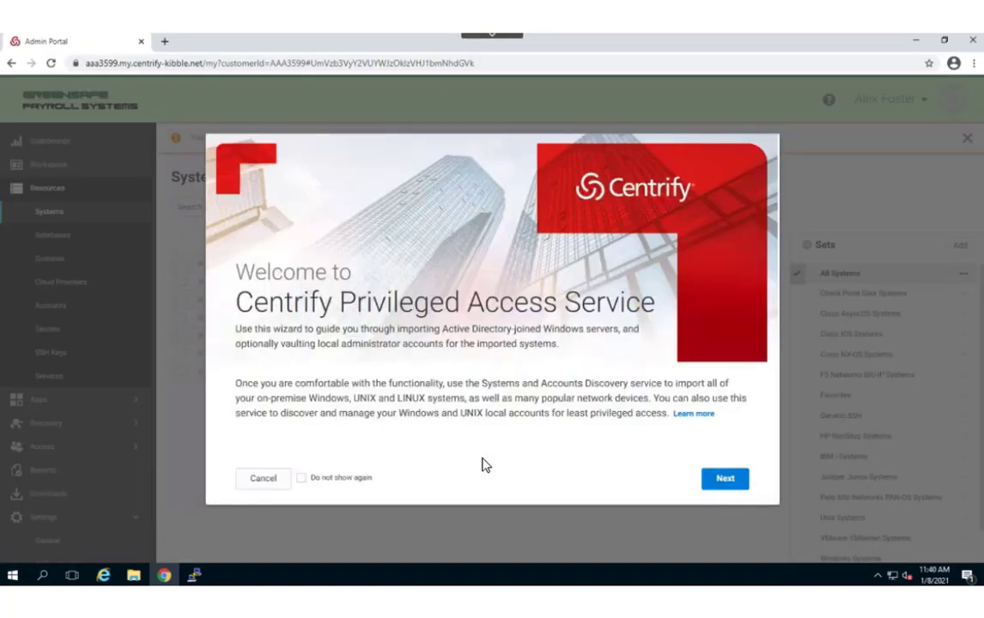
click(264, 479)
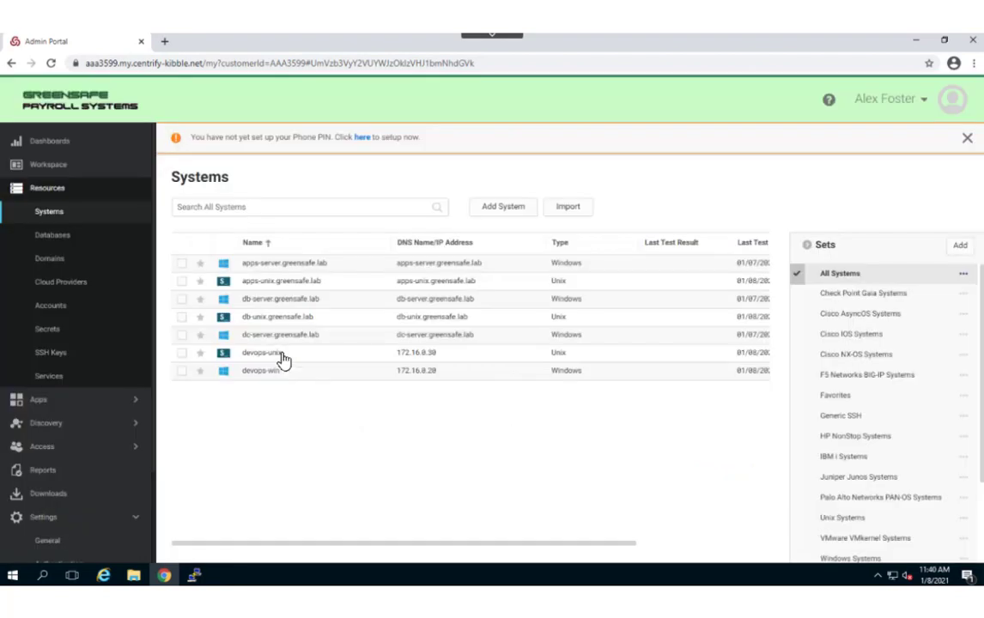